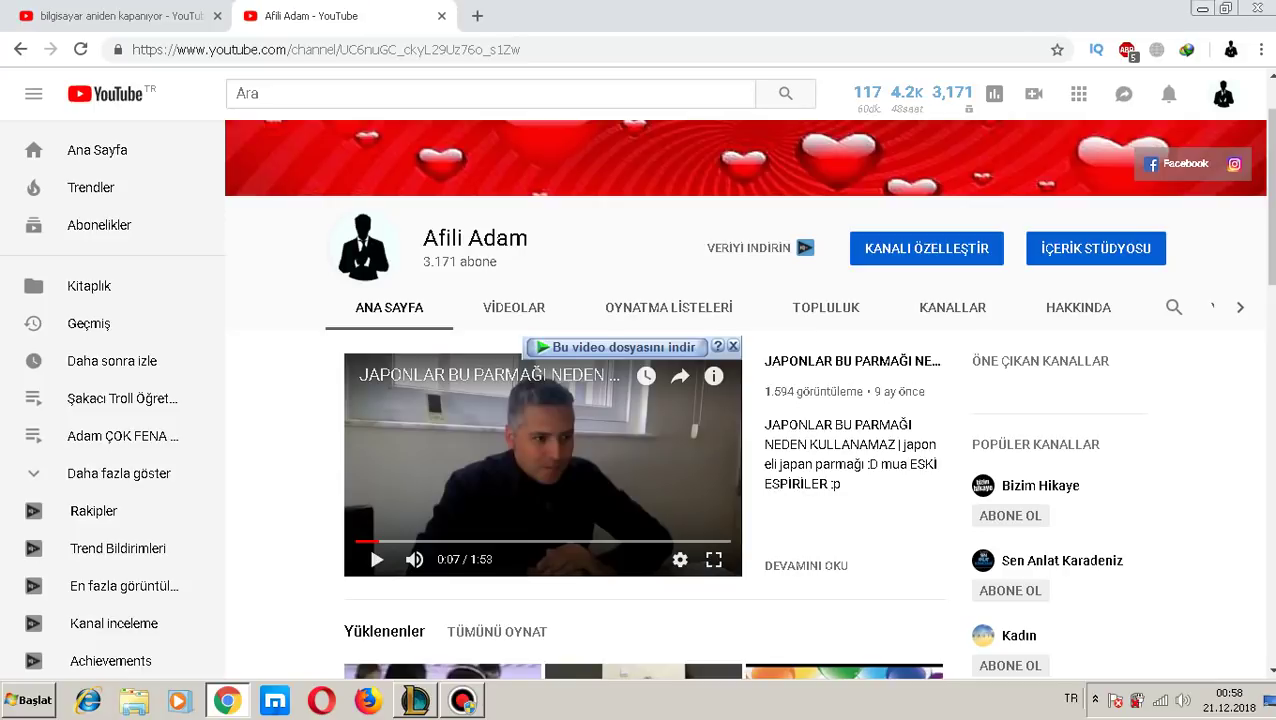
Switch to the League of Legends client, view the player's profile page, and minimize the client.
click(1202, 8)
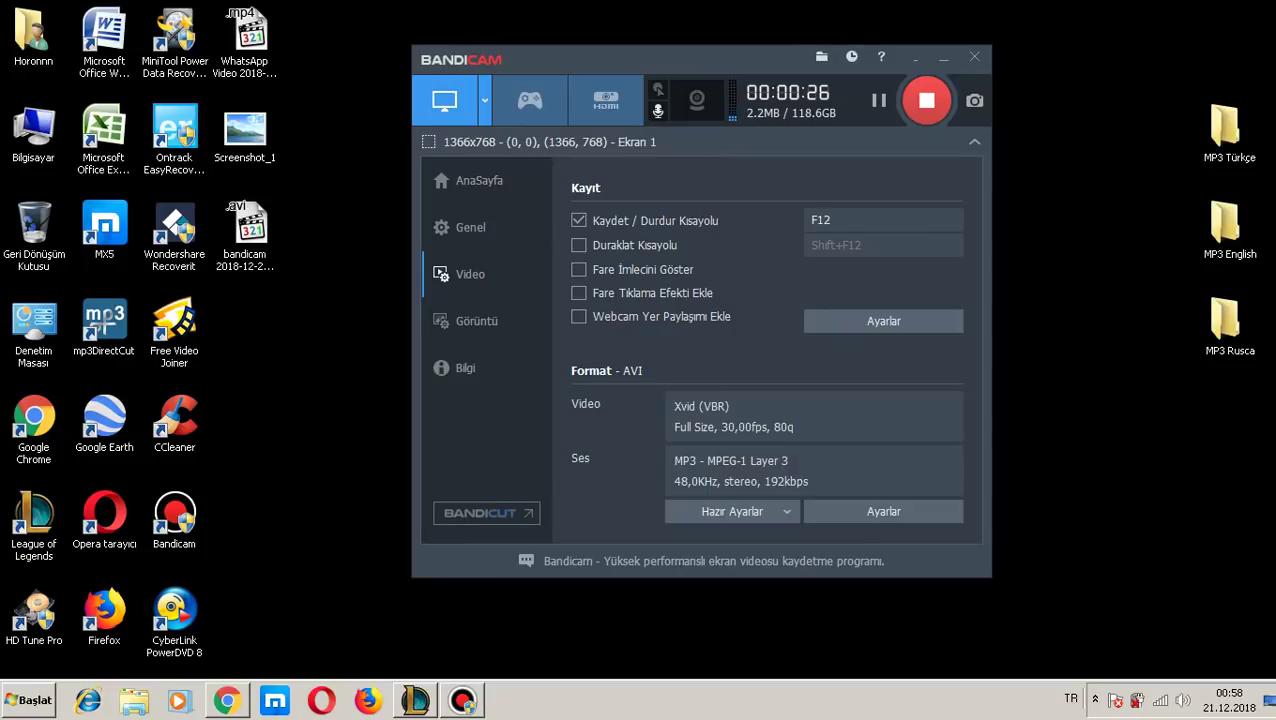
click(415, 700)
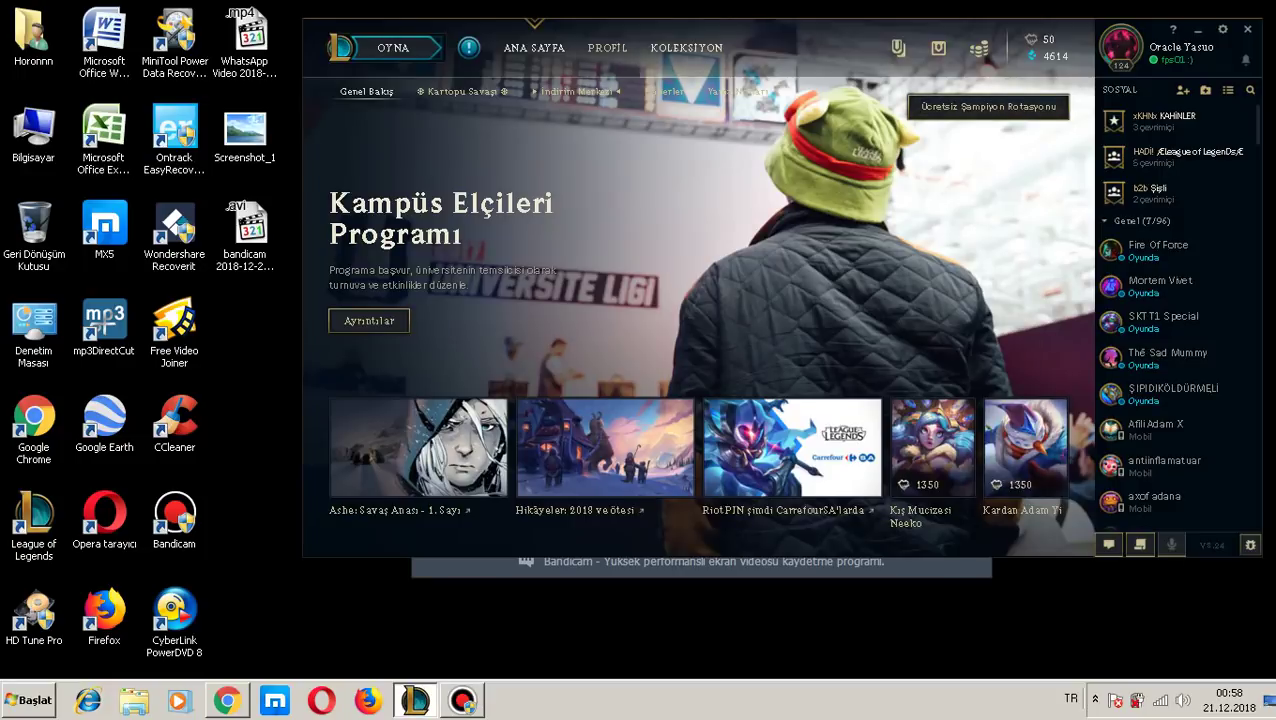
click(607, 48)
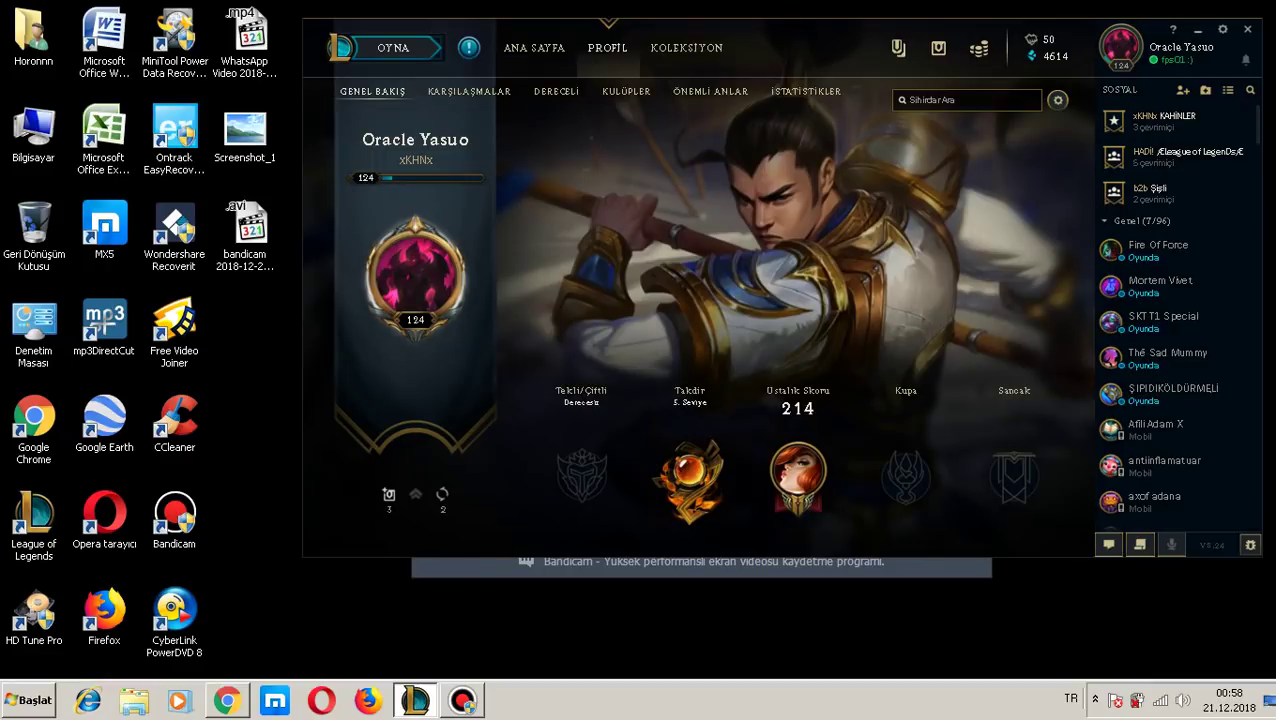
key(super+Down)
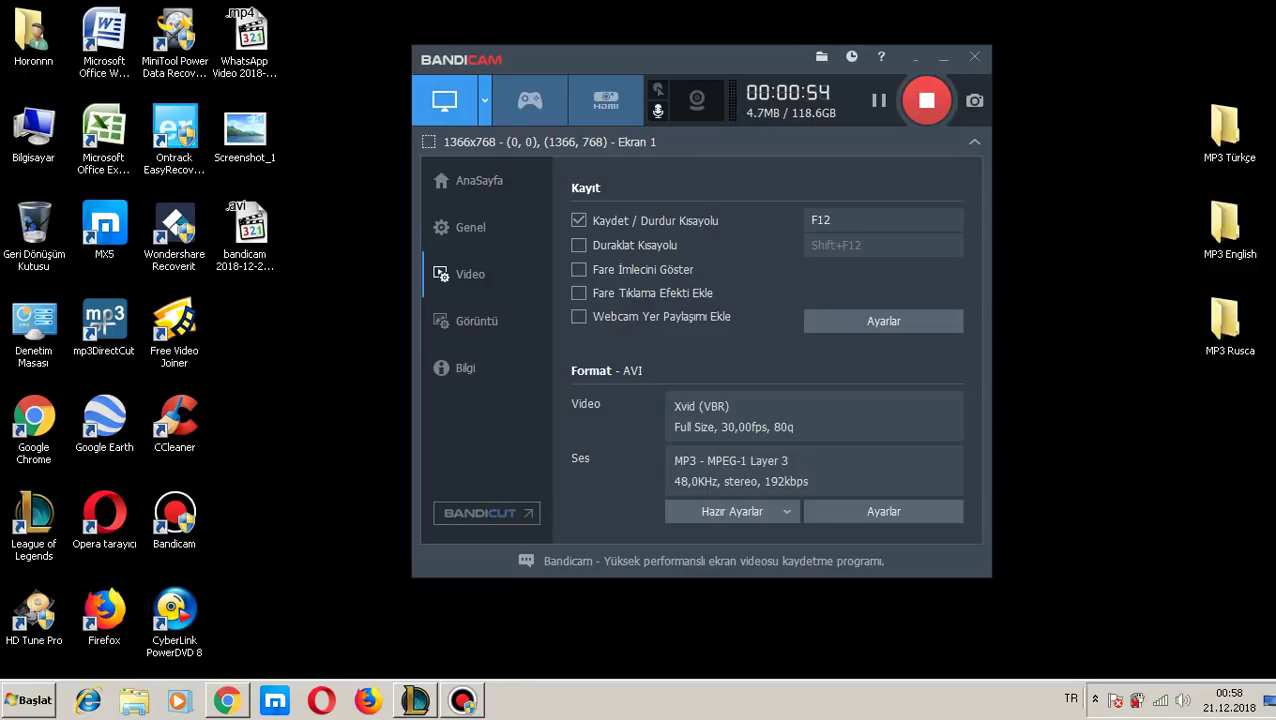
Clear the desktop by minimizing the Chrome and Bandicam windows.
click(227, 700)
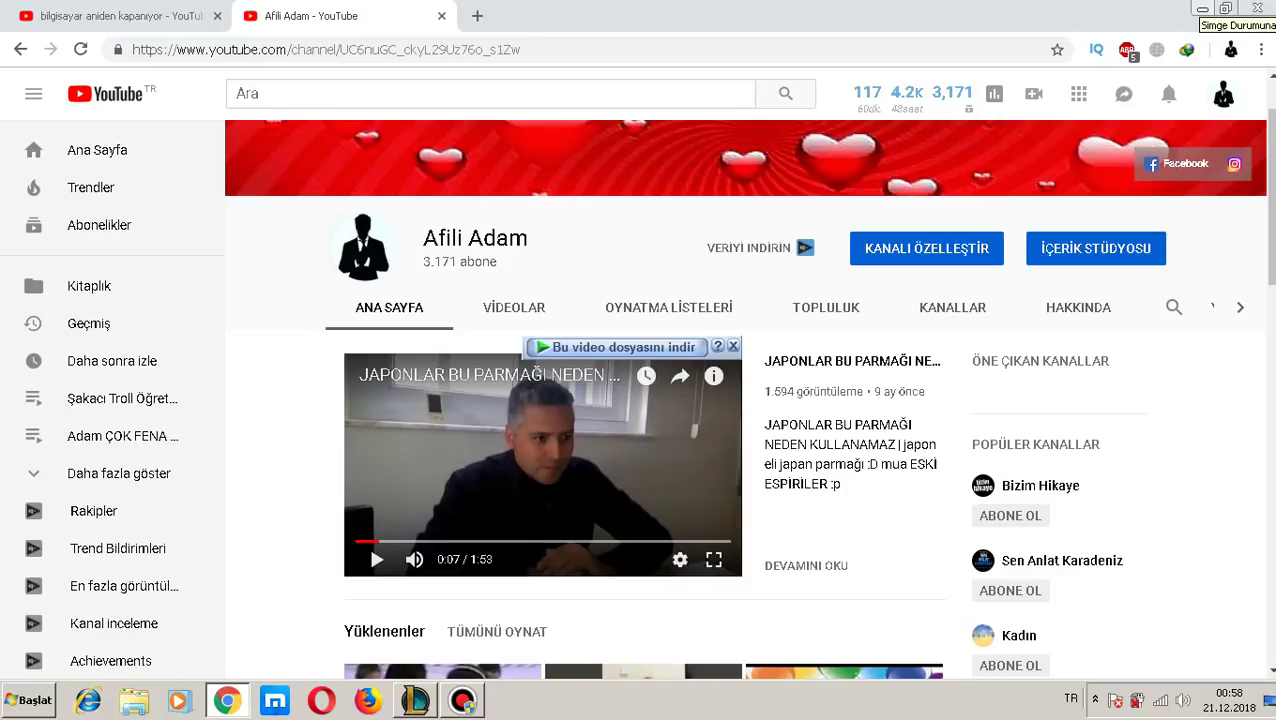
click(1203, 8)
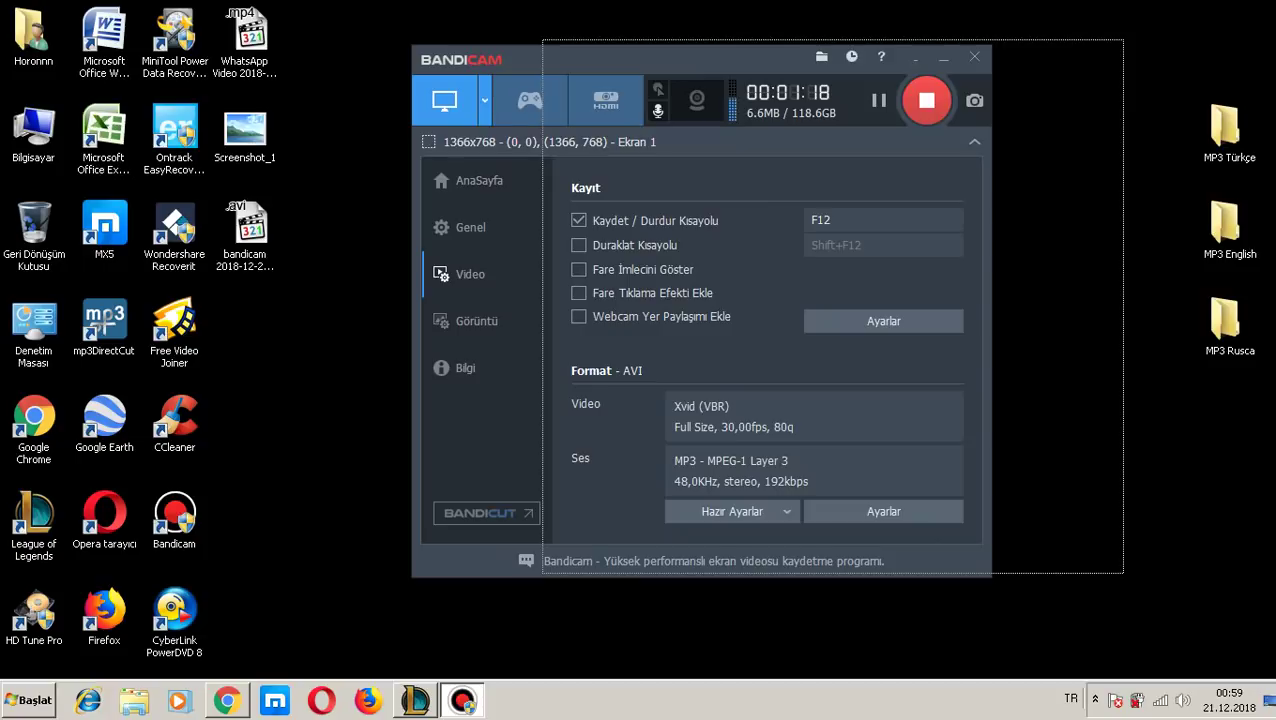
drag(700, 58, 831, 53)
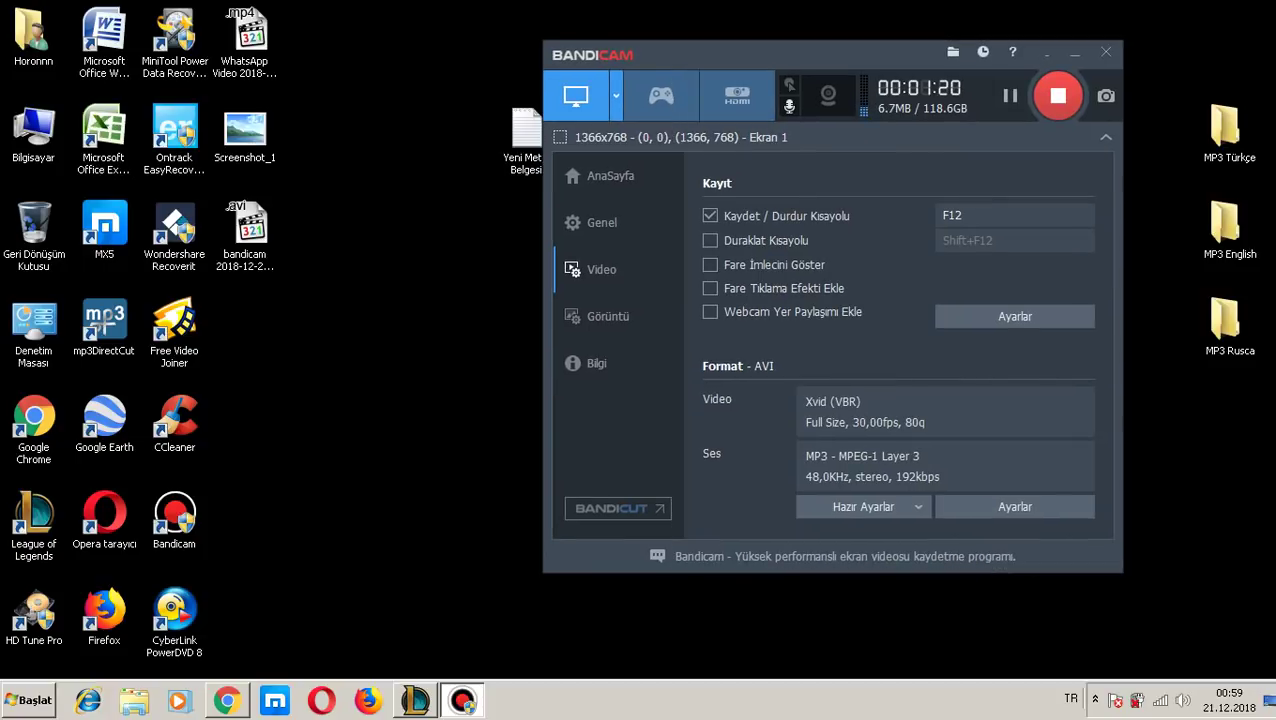
click(1073, 52)
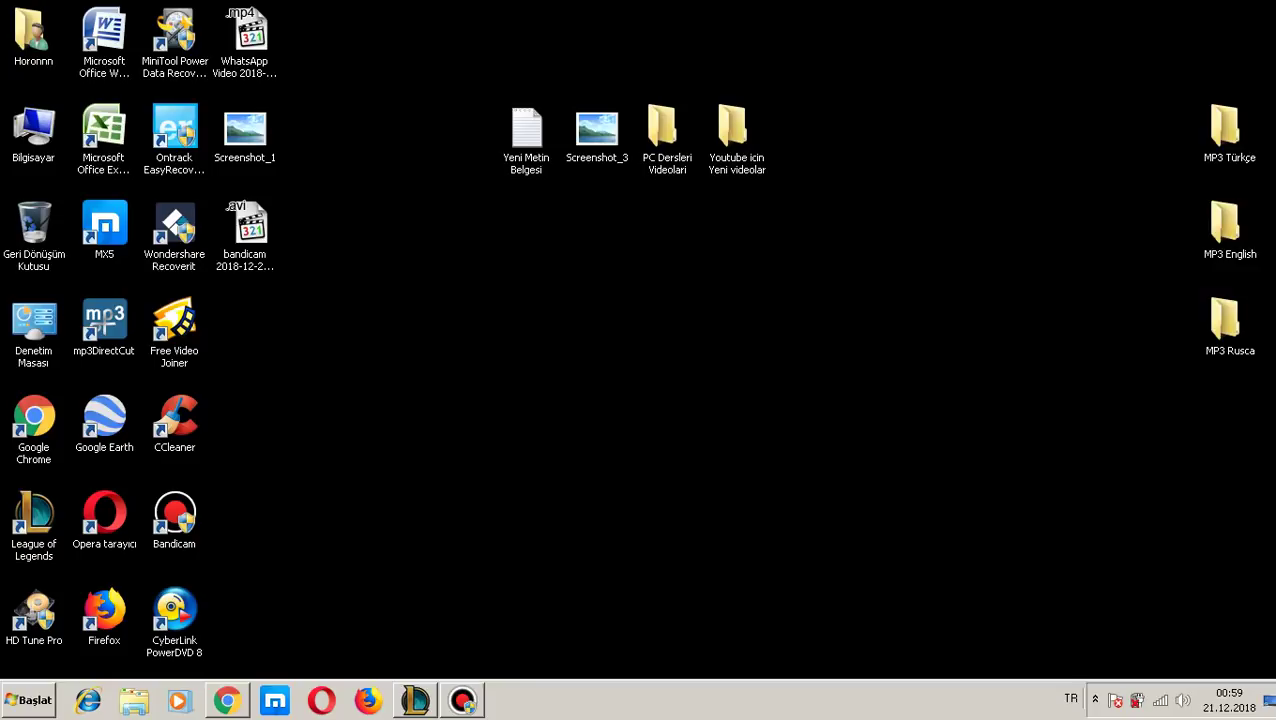
Open the plan settings of the Dengeli power plan through Sistem ve Güvenlik and Güç Seçenekleri in Control Panel.
key(super)
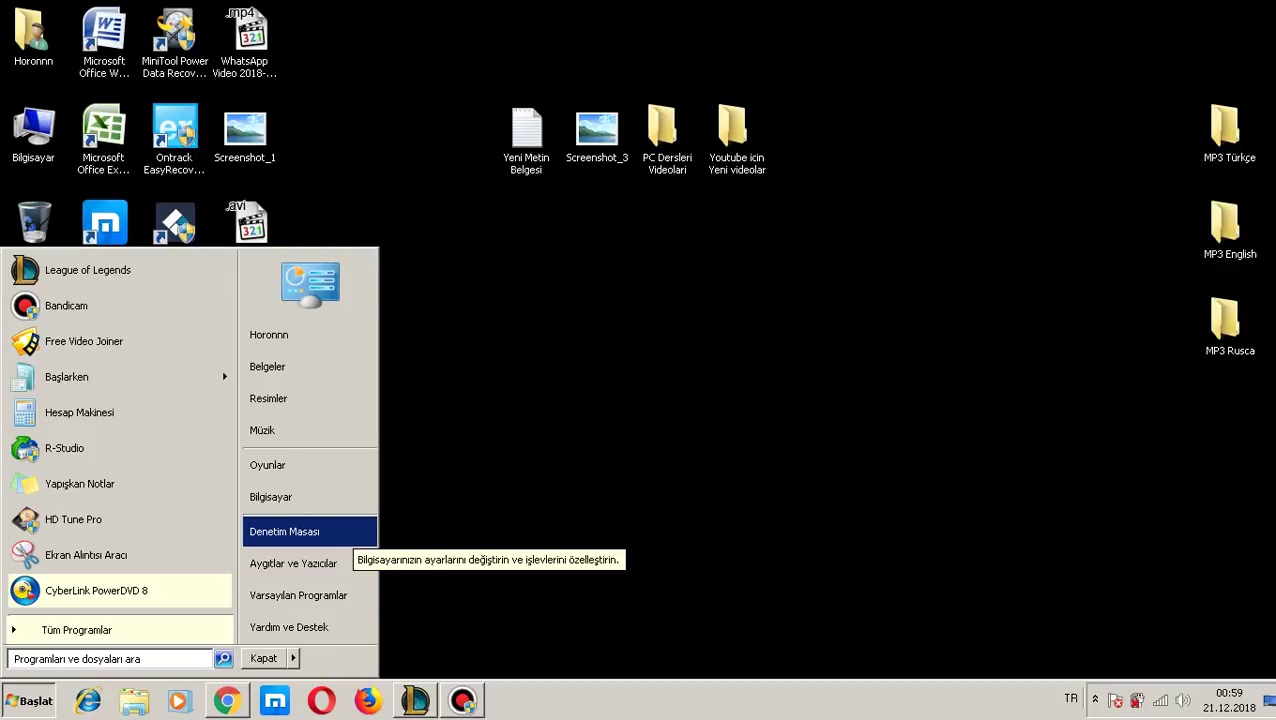
key(Return)
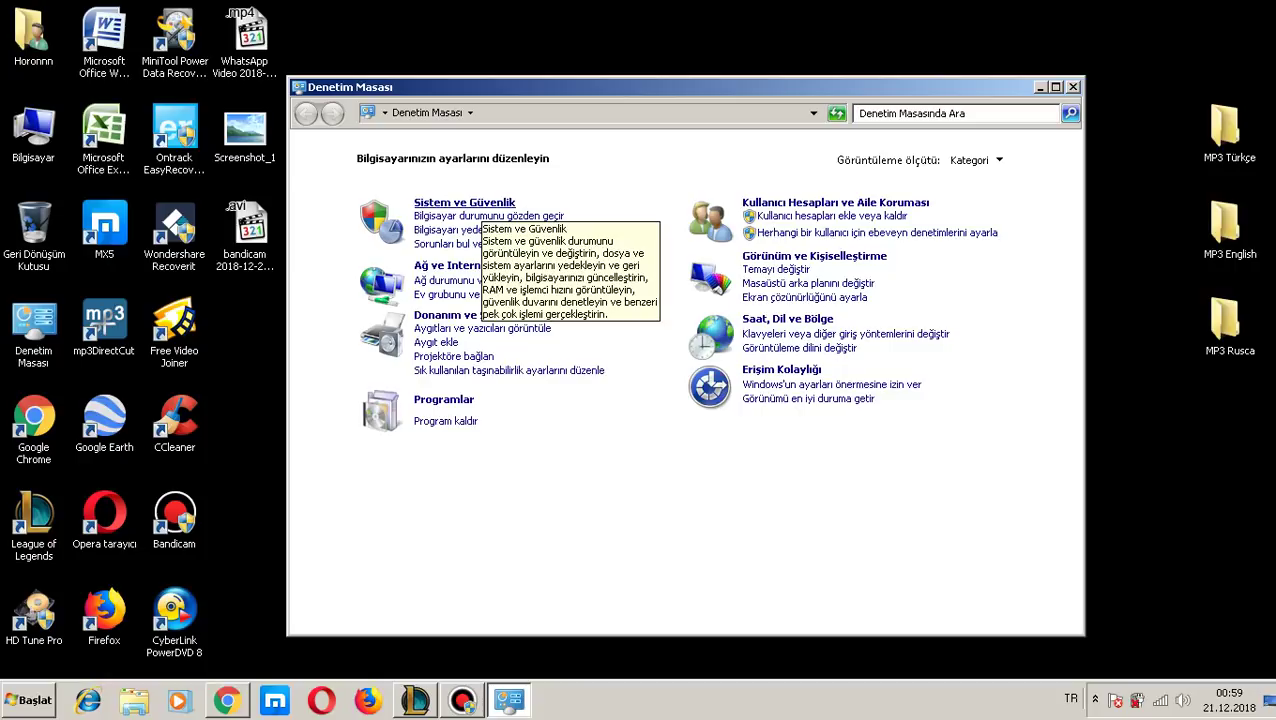
click(464, 202)
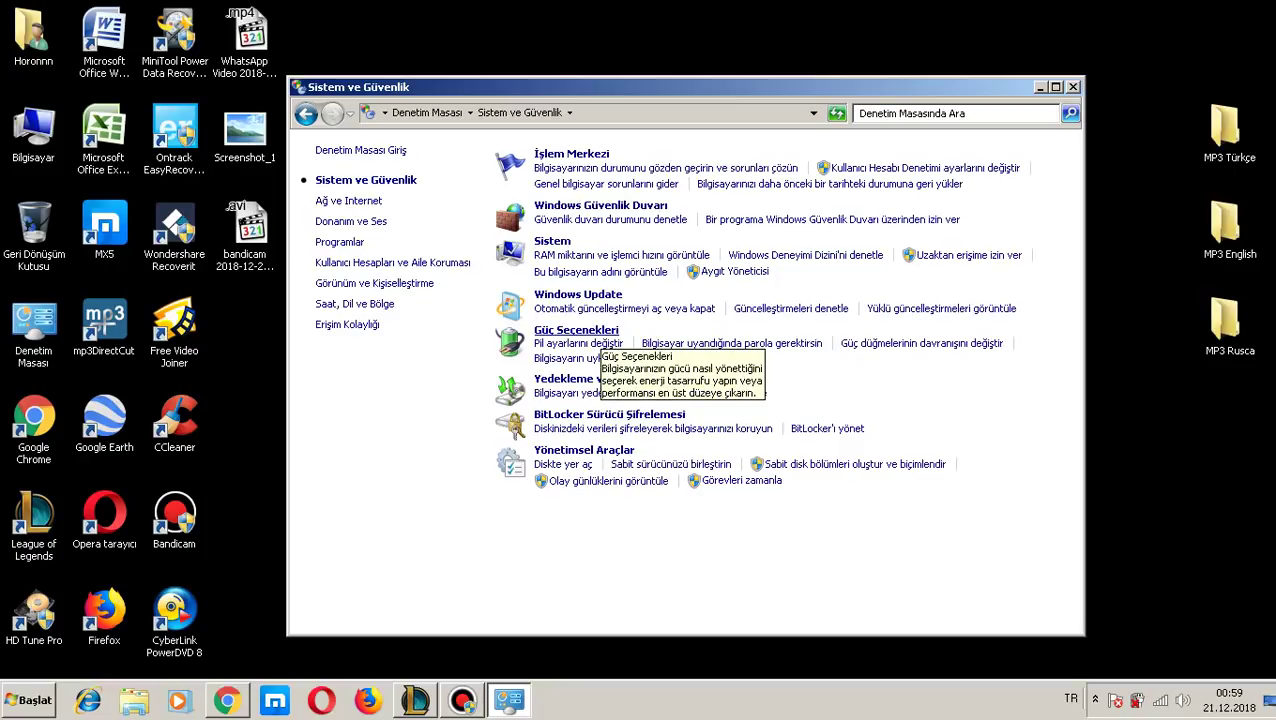
click(590, 330)
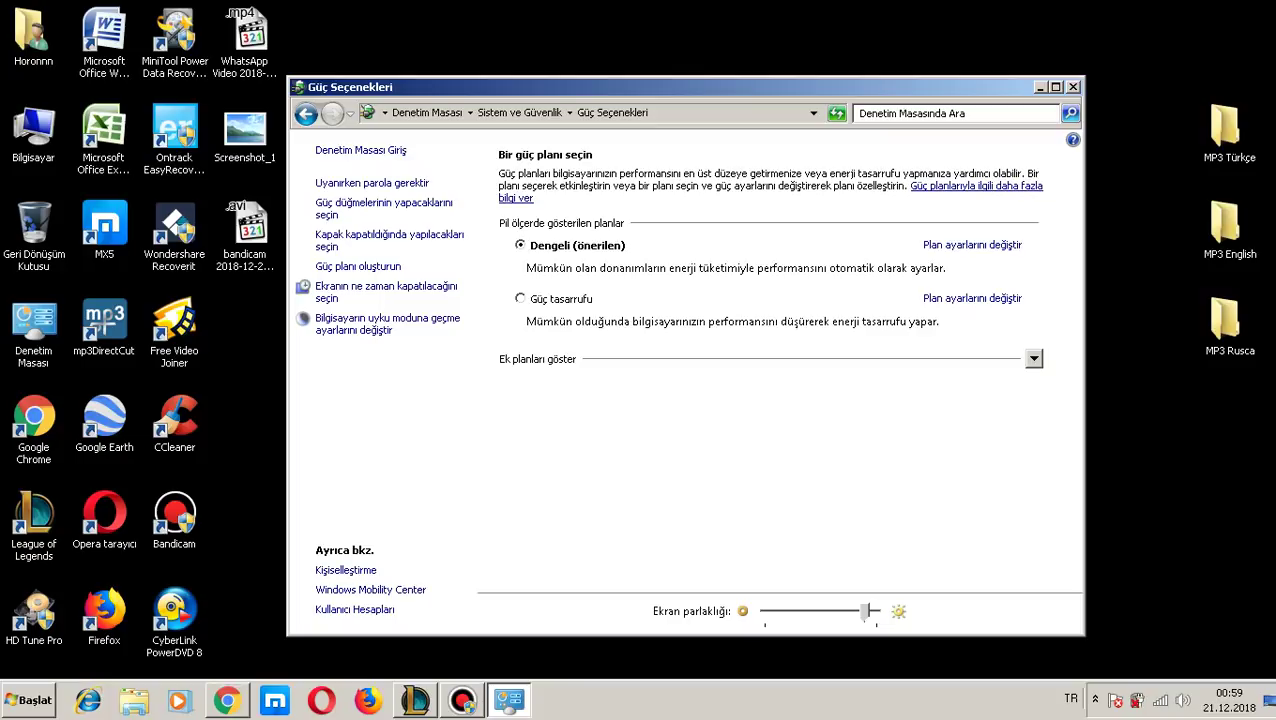
click(972, 245)
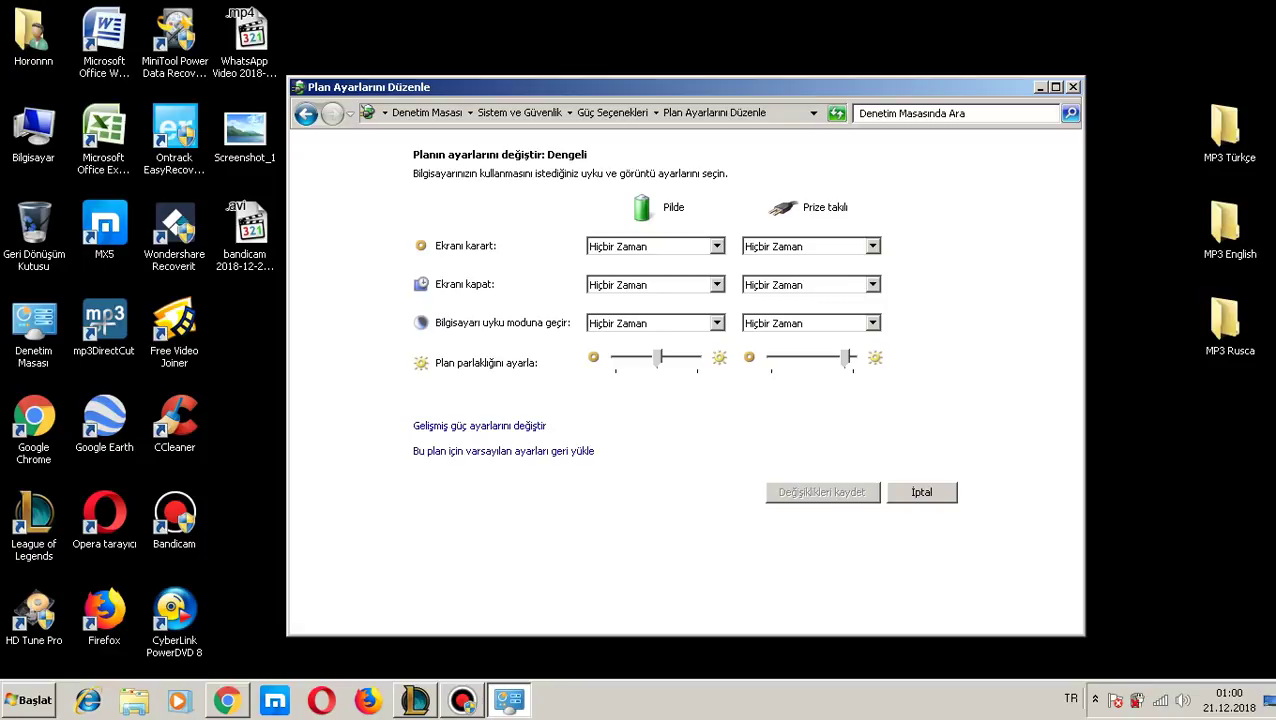
Set Ekranı karart to Hiçbir Zaman for both Pilde and Prize takılı.
click(716, 246)
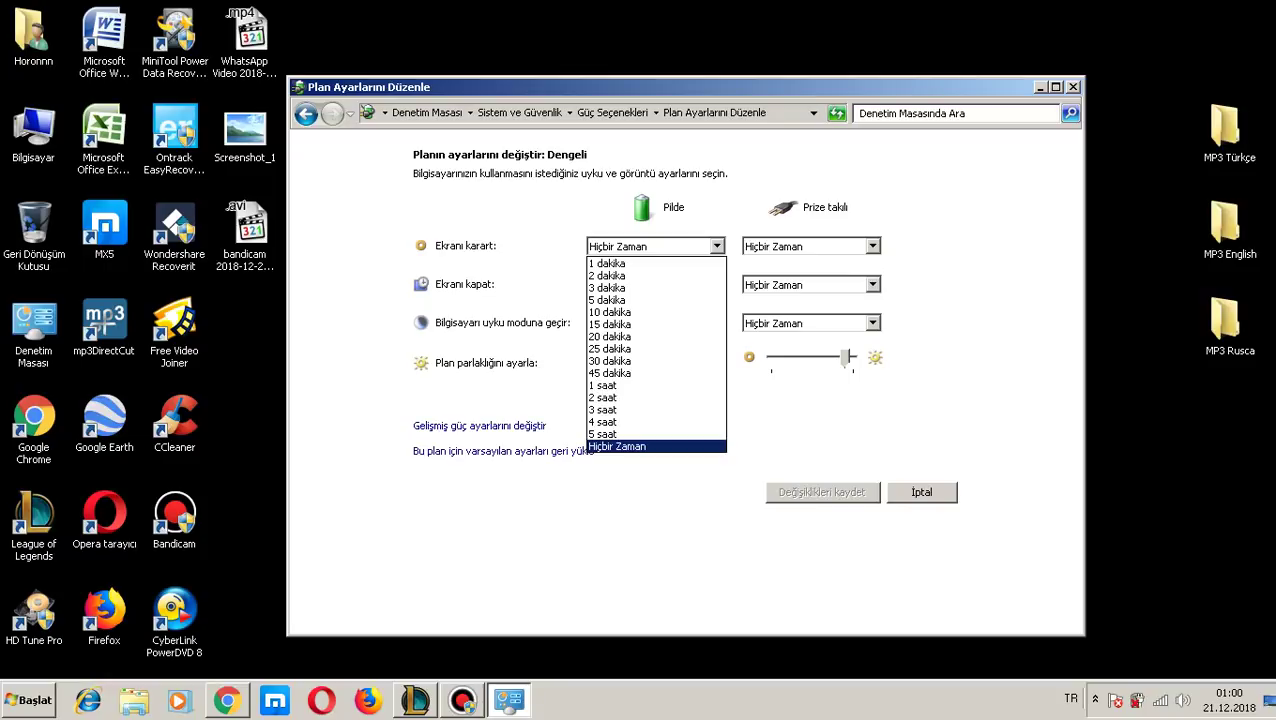
click(655, 446)
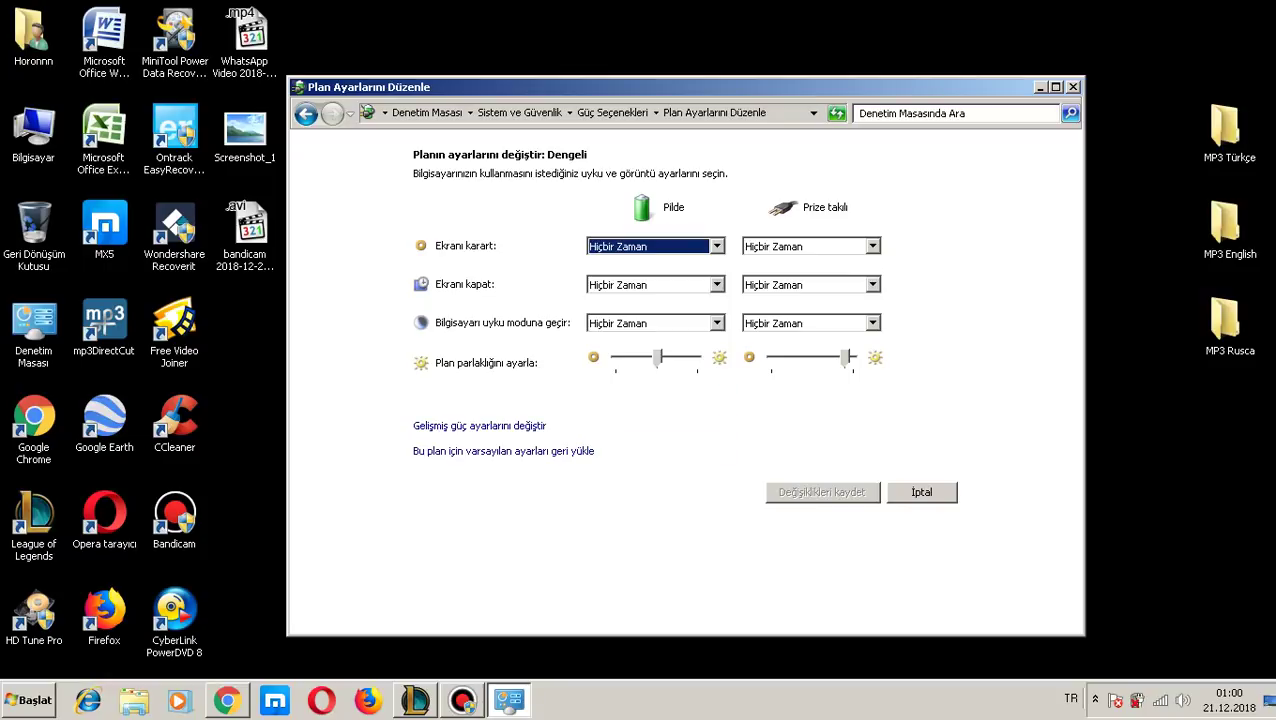
click(872, 246)
click(810, 446)
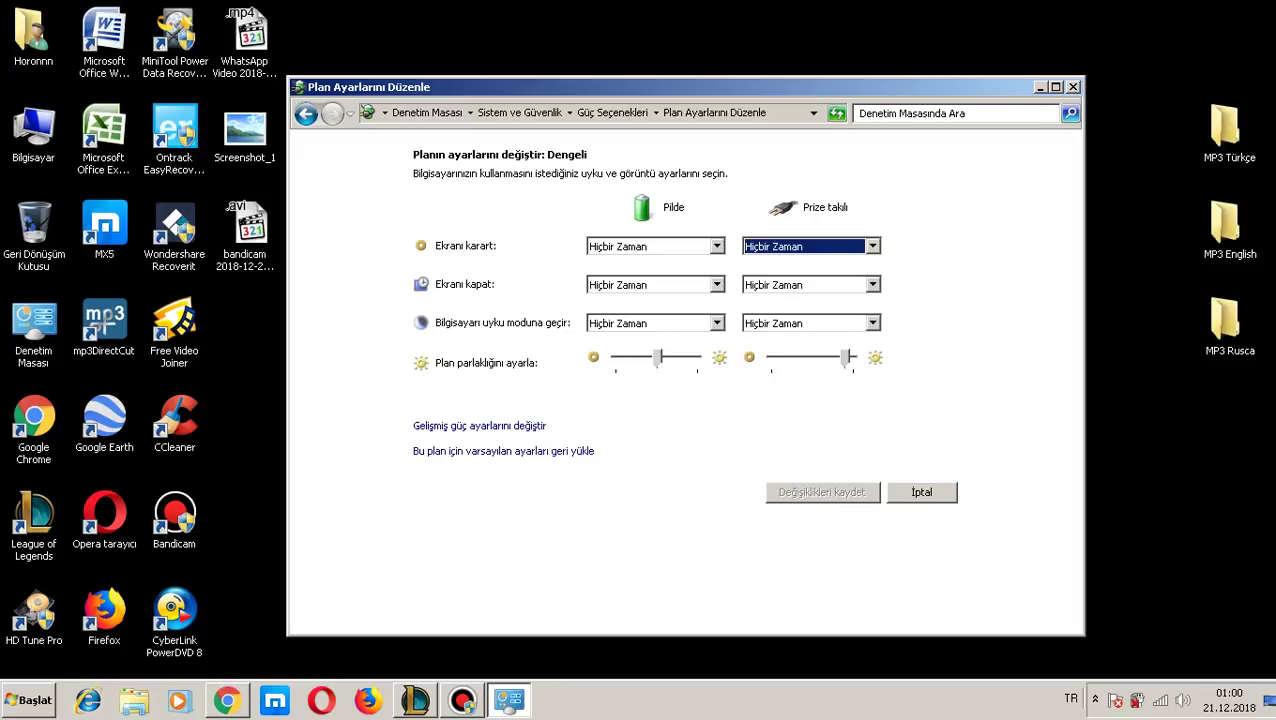
Set Ekranı kapat to Hiçbir Zaman for both Pilde and Prize takılı.
click(716, 284)
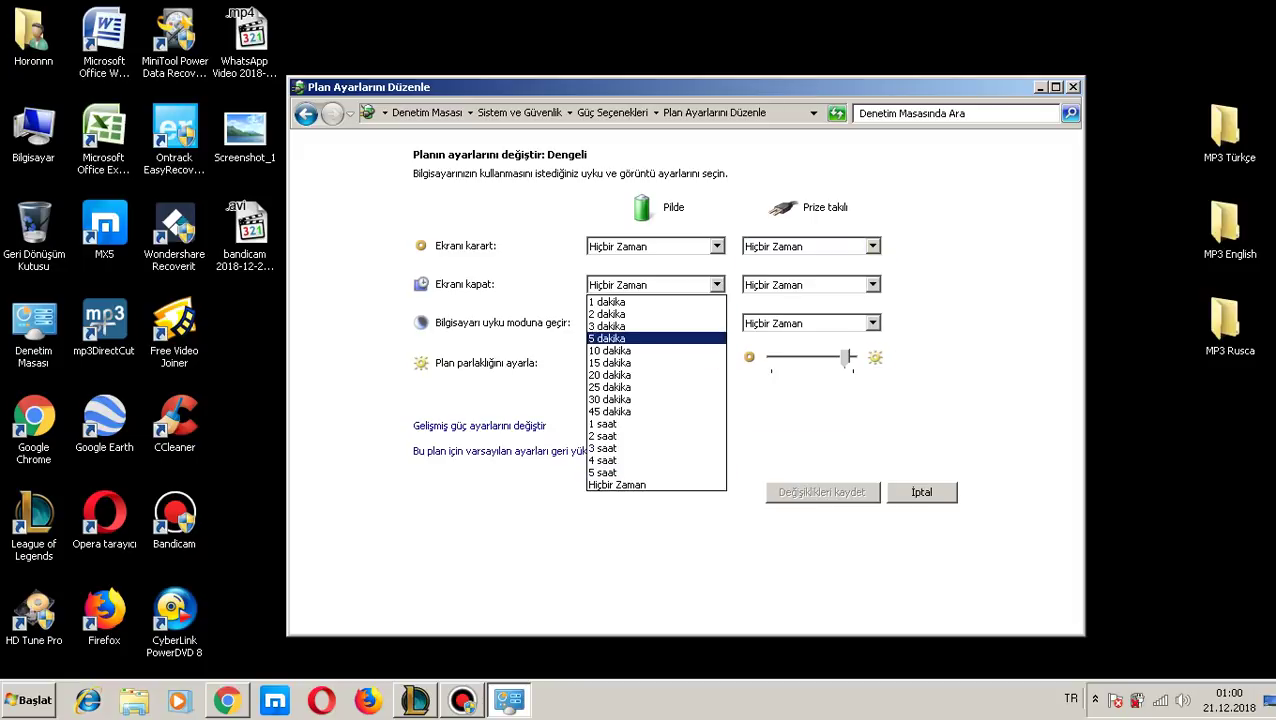
click(655, 484)
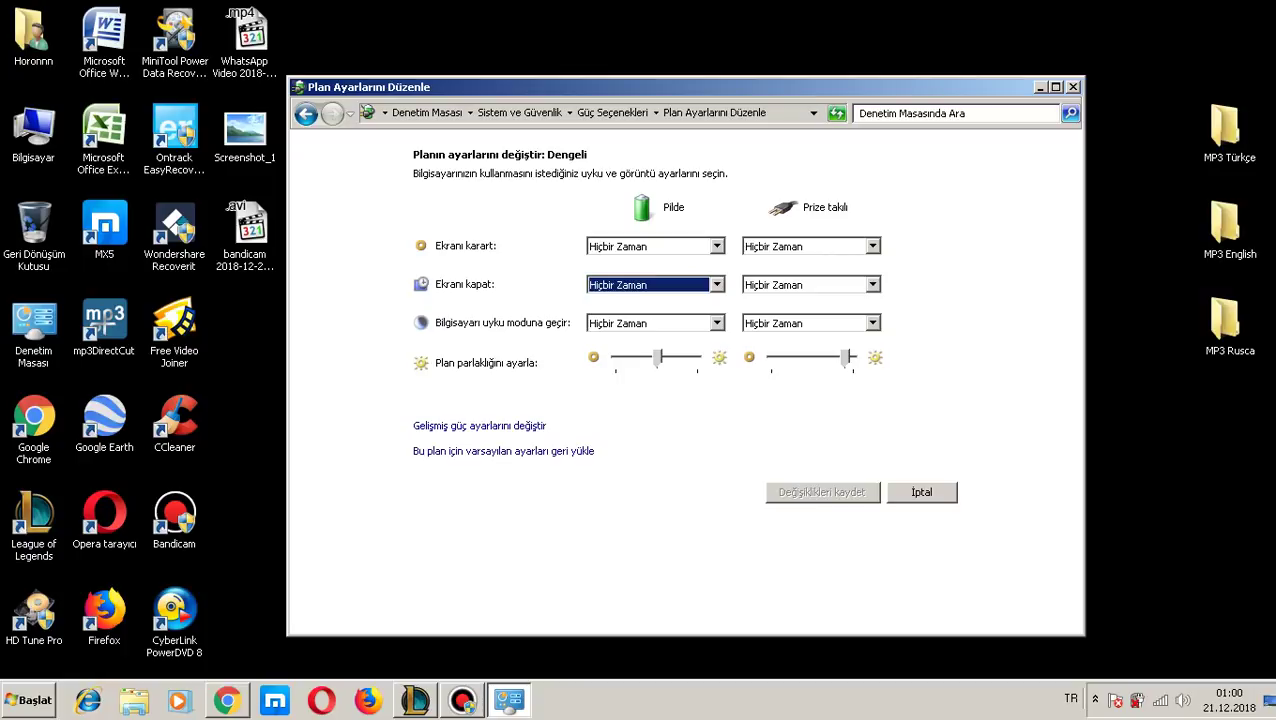
click(872, 284)
click(810, 484)
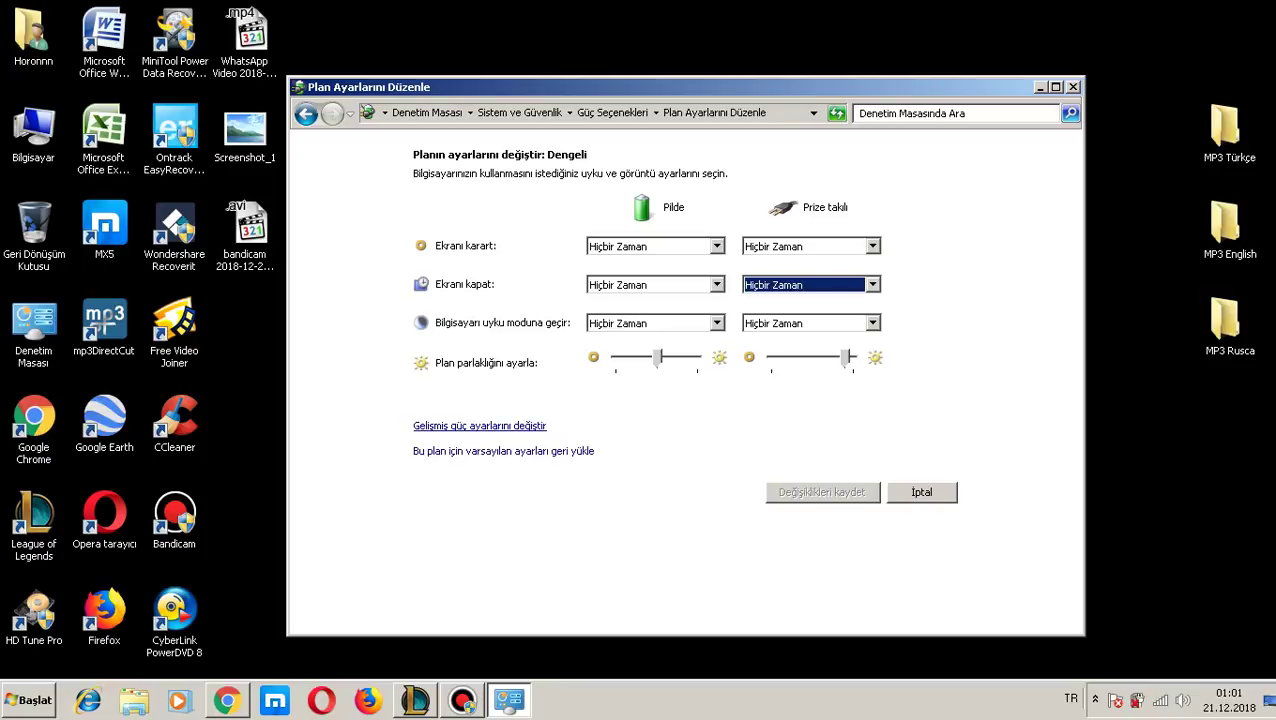
Open the plan's advanced power settings and examine En düşük işlemci durumu under İşlemci güç yönetimi.
click(479, 426)
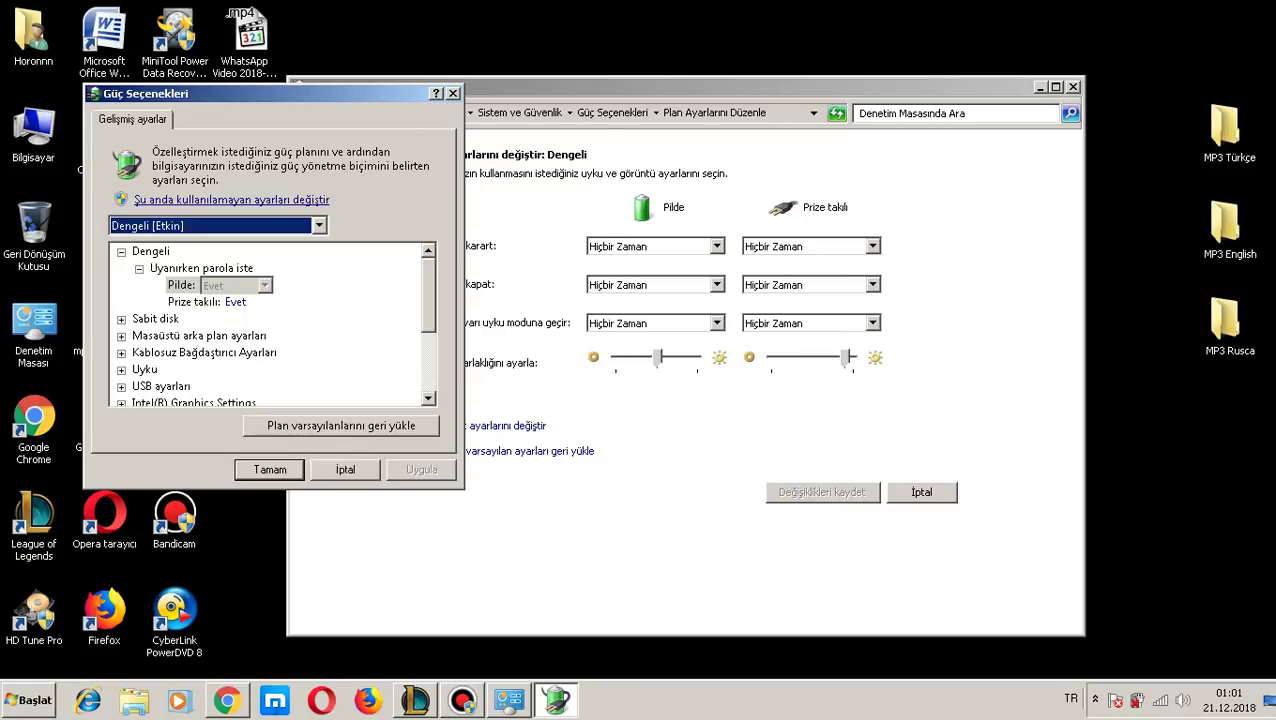
drag(270, 93, 537, 88)
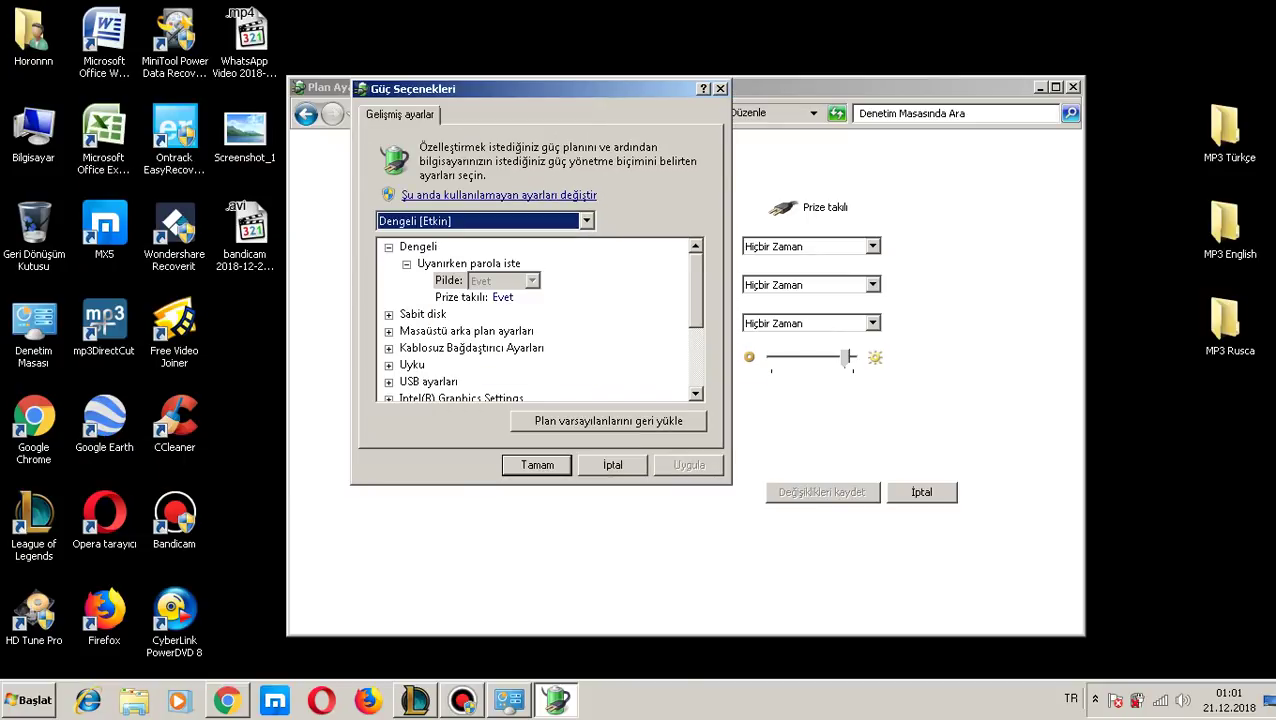
drag(696, 290, 696, 333)
scroll(535, 320, down, 2)
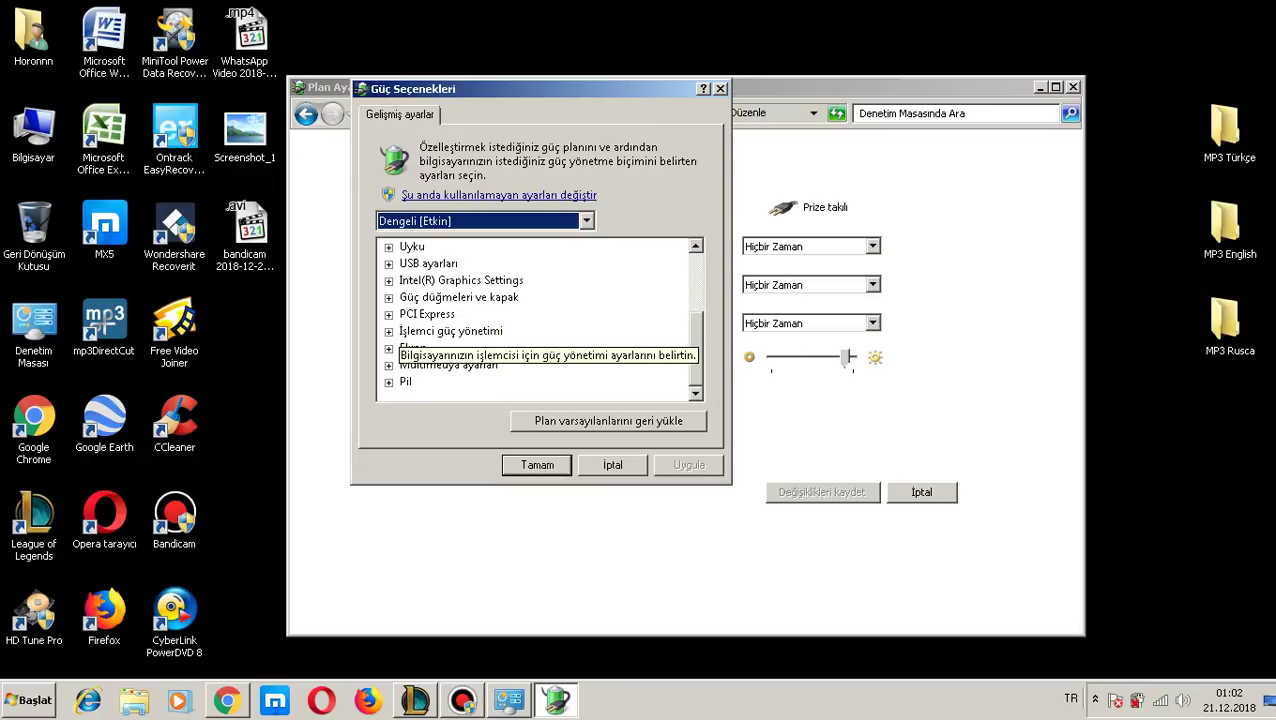
click(450, 331)
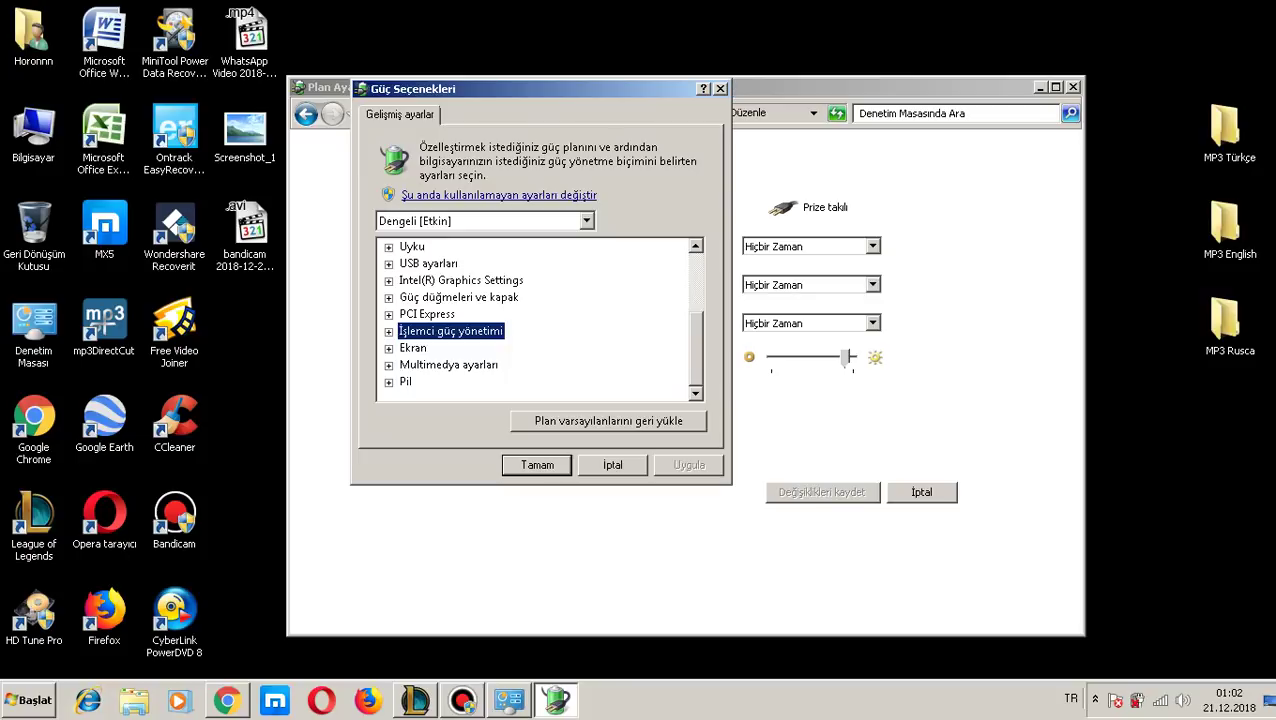
double_click(450, 331)
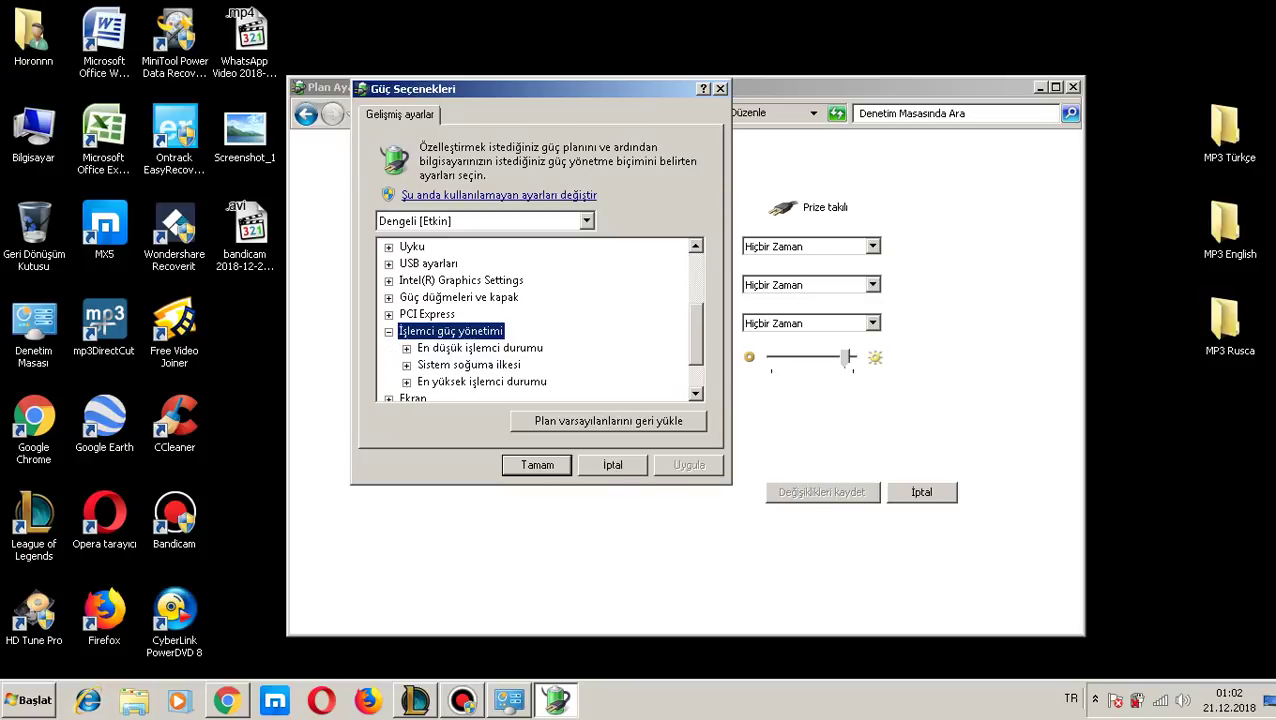
scroll(518, 334, down, 2)
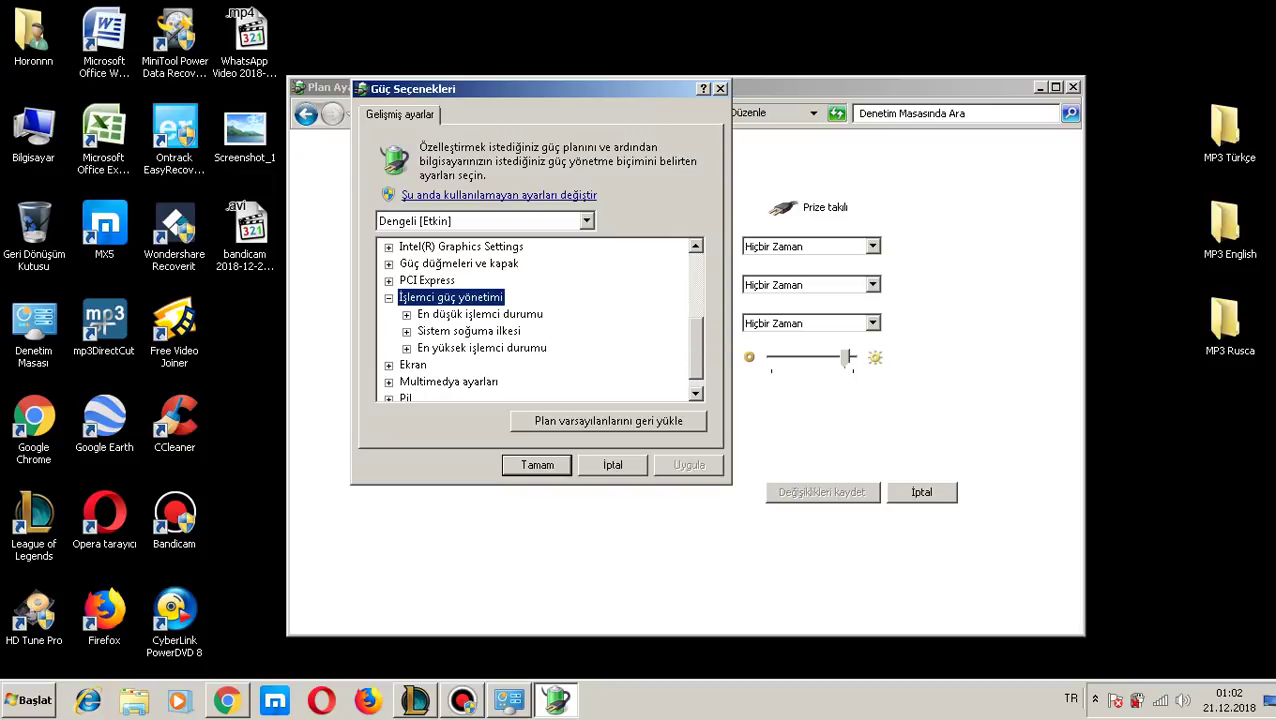
click(406, 314)
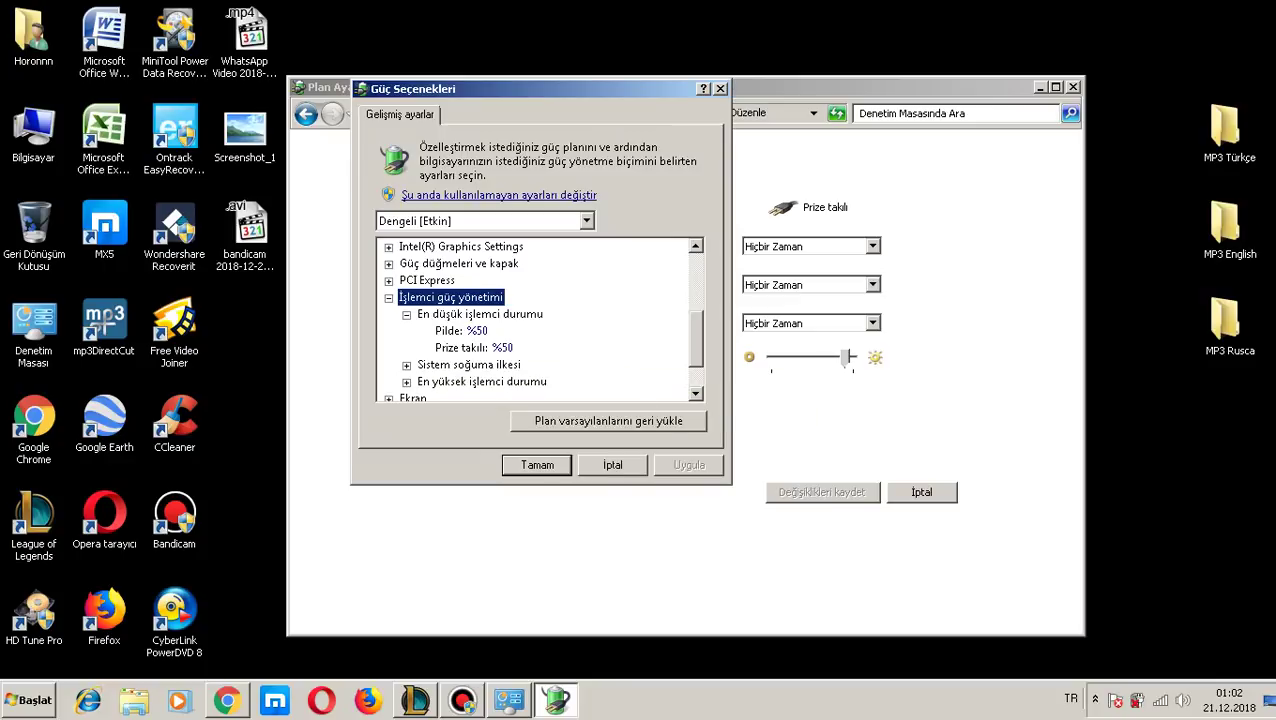
scroll(540, 320, down, 1)
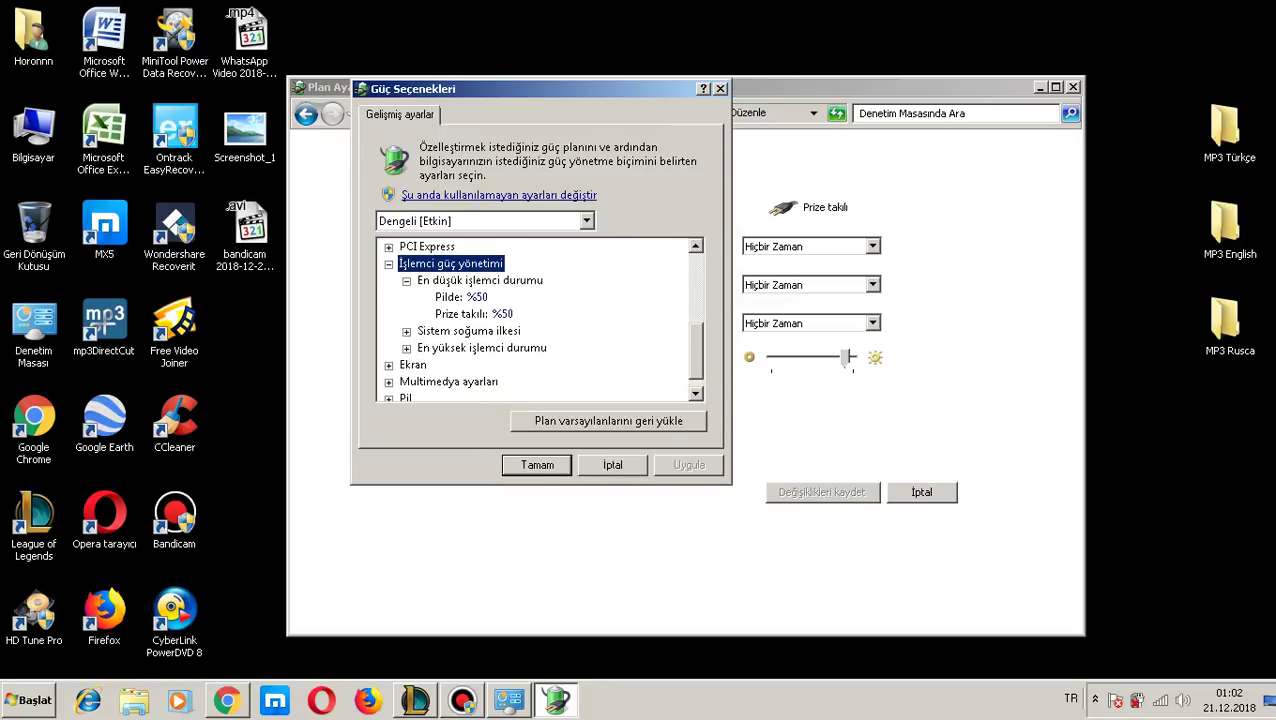
Set the Pilde value of Sistem soğuma ilkesi to Edilgen in the advanced power settings.
click(406, 331)
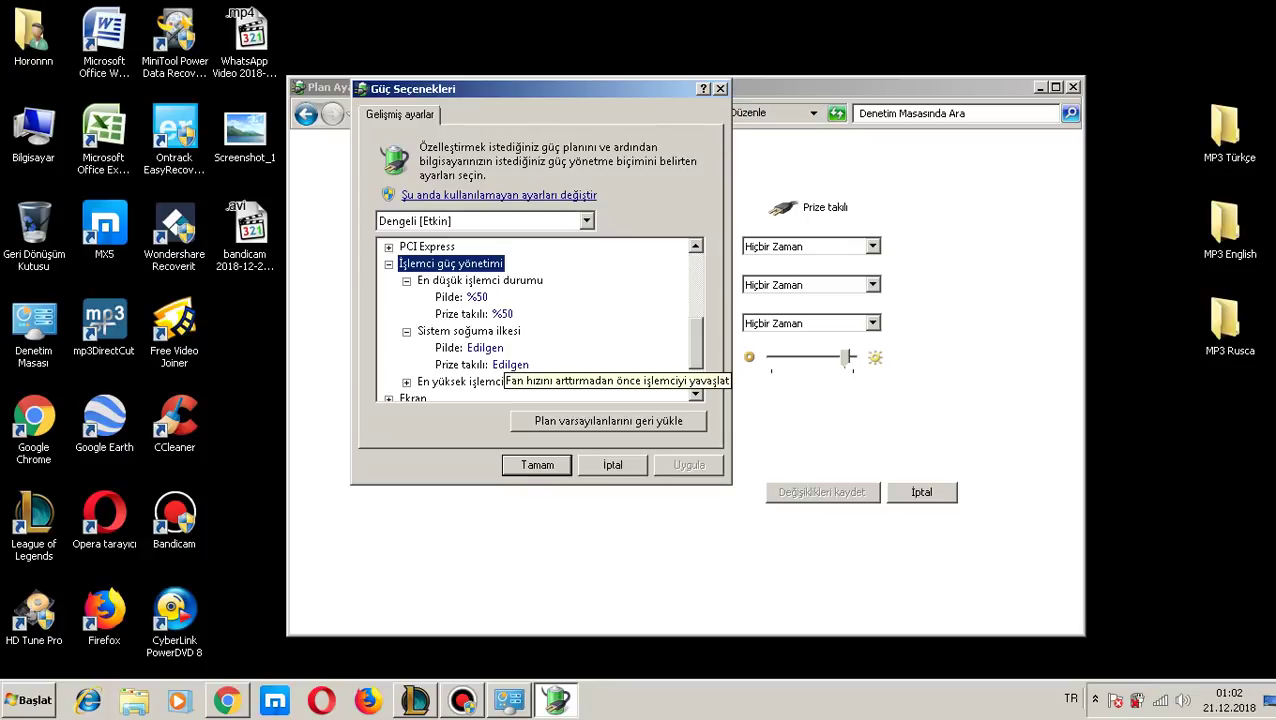
click(500, 348)
click(532, 348)
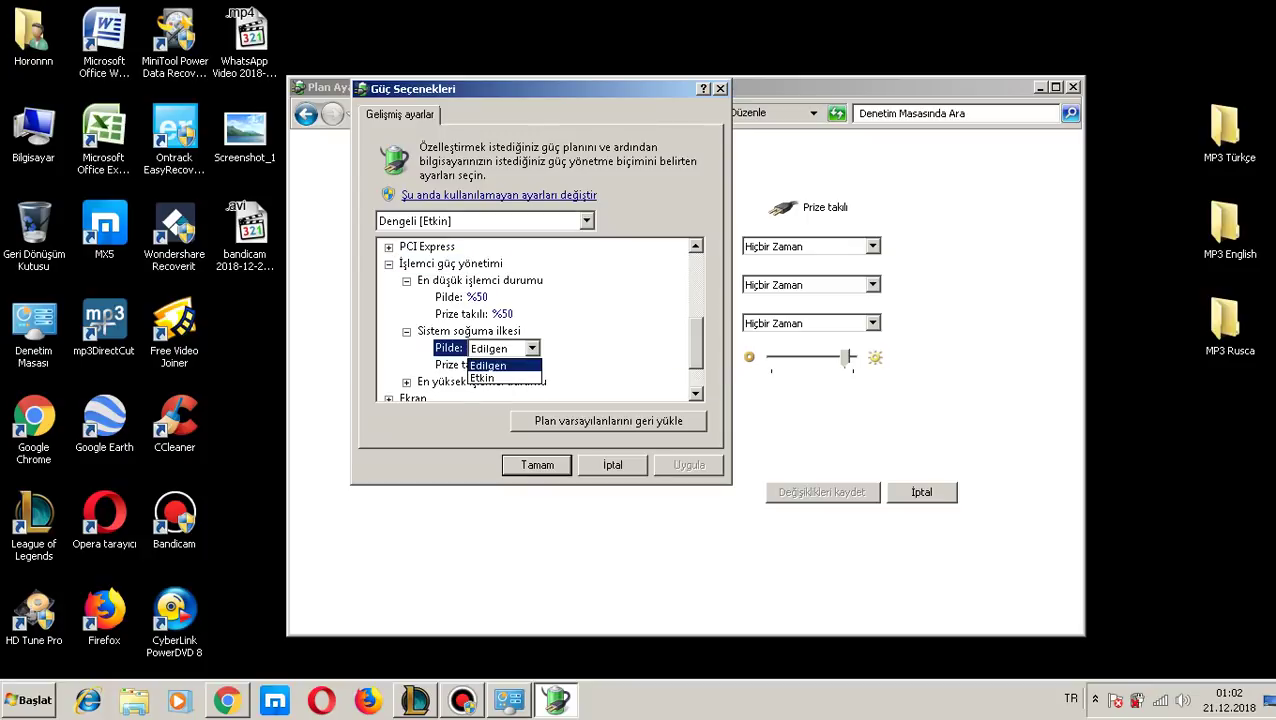
click(489, 365)
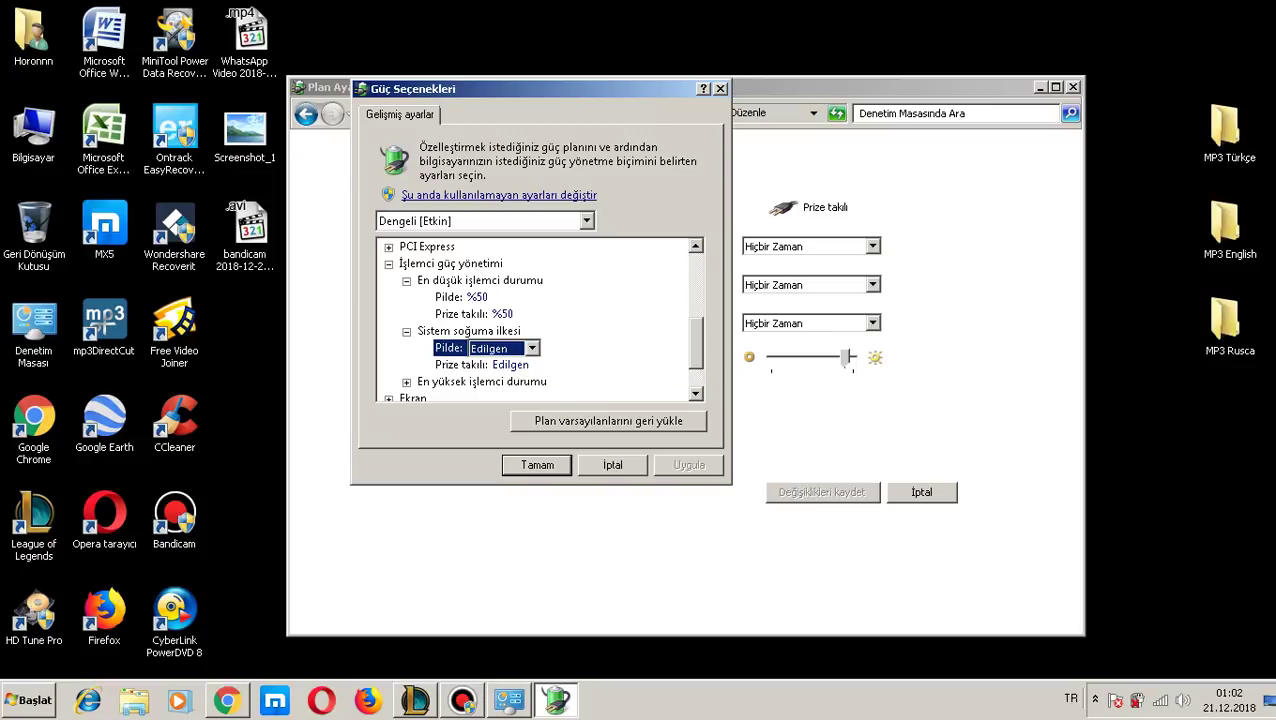
Examine the En yüksek işlemci durumu values, and close the advanced settings and Control Panel without applying changes.
scroll(536, 318, down, 1)
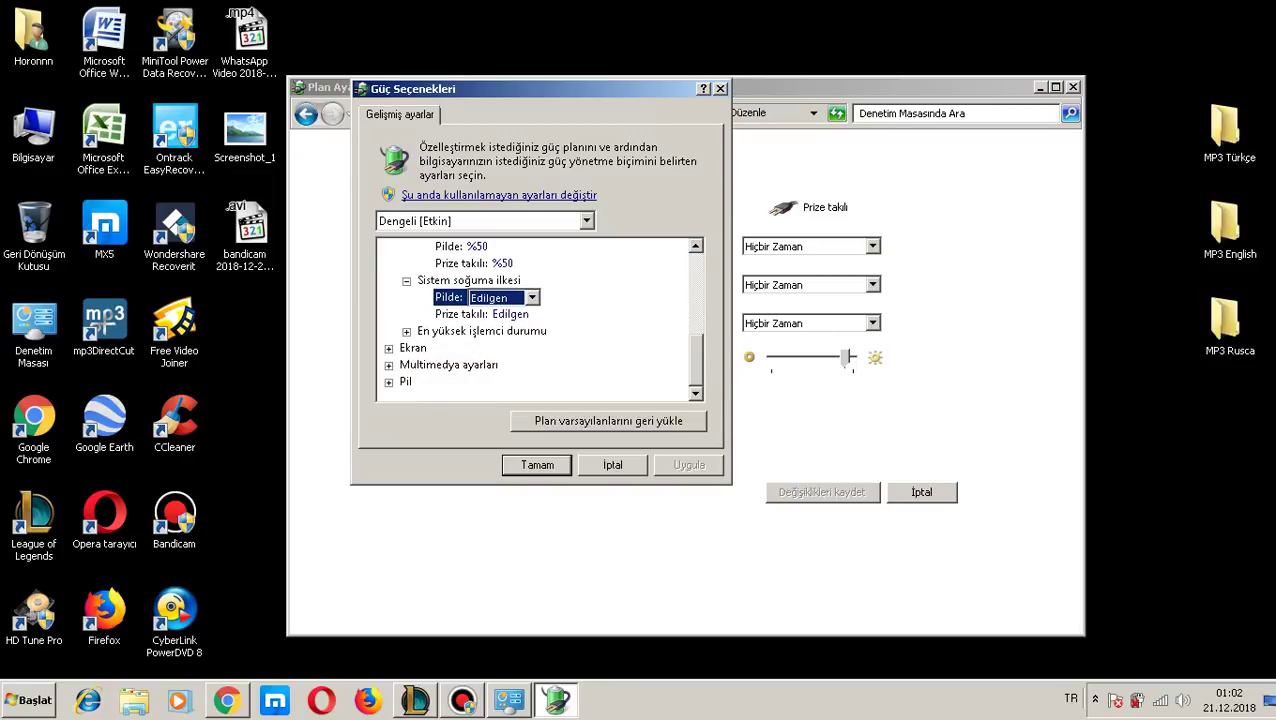
click(406, 331)
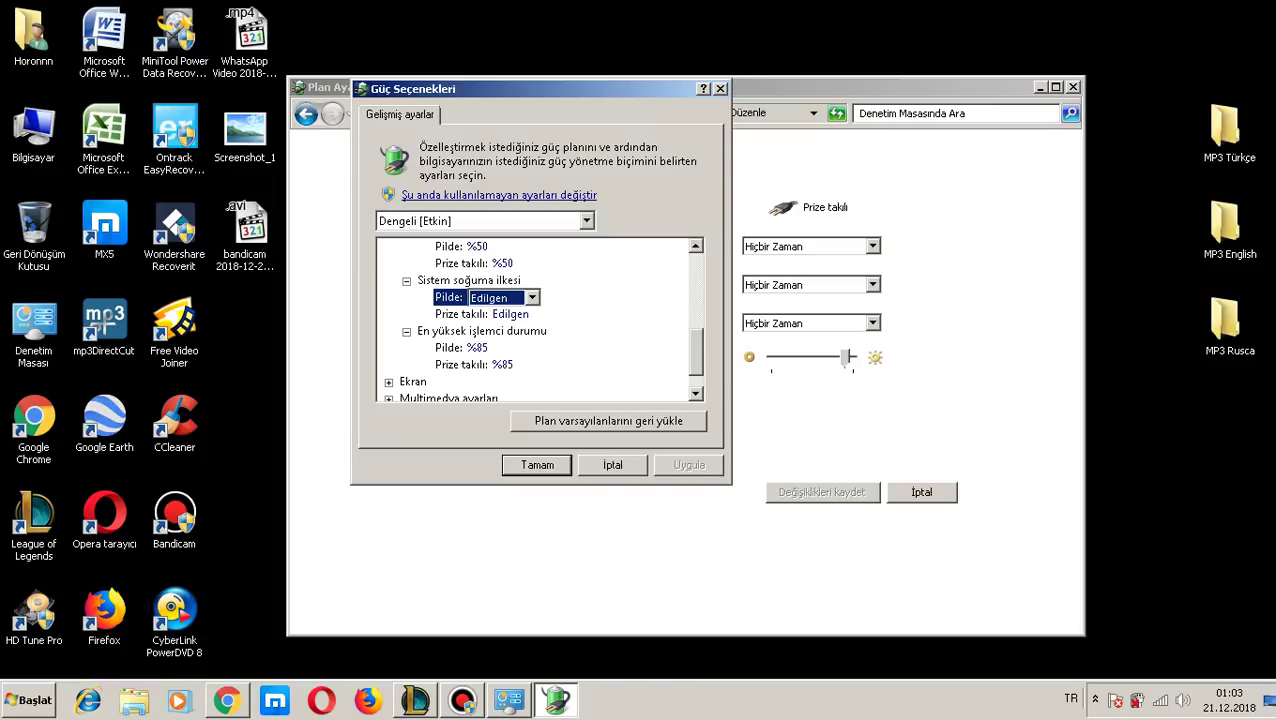
key(Up)
key(Down)
scroll(535, 318, down, 1)
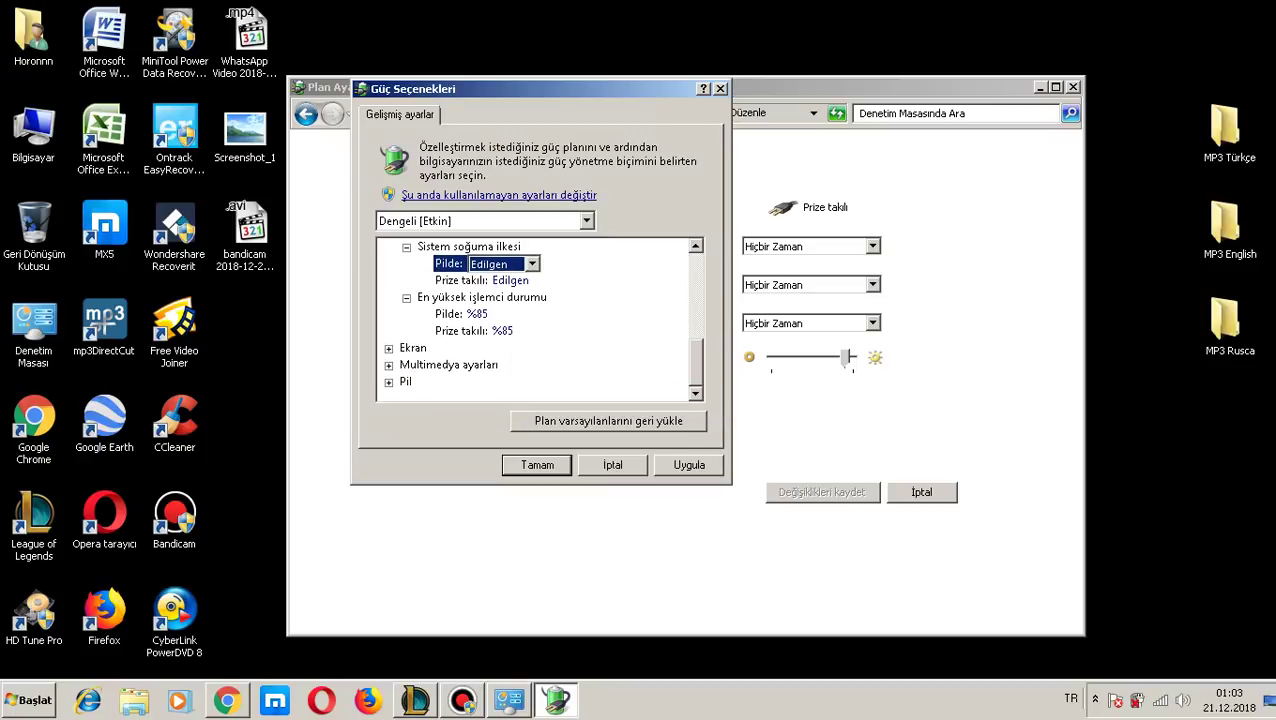
click(612, 464)
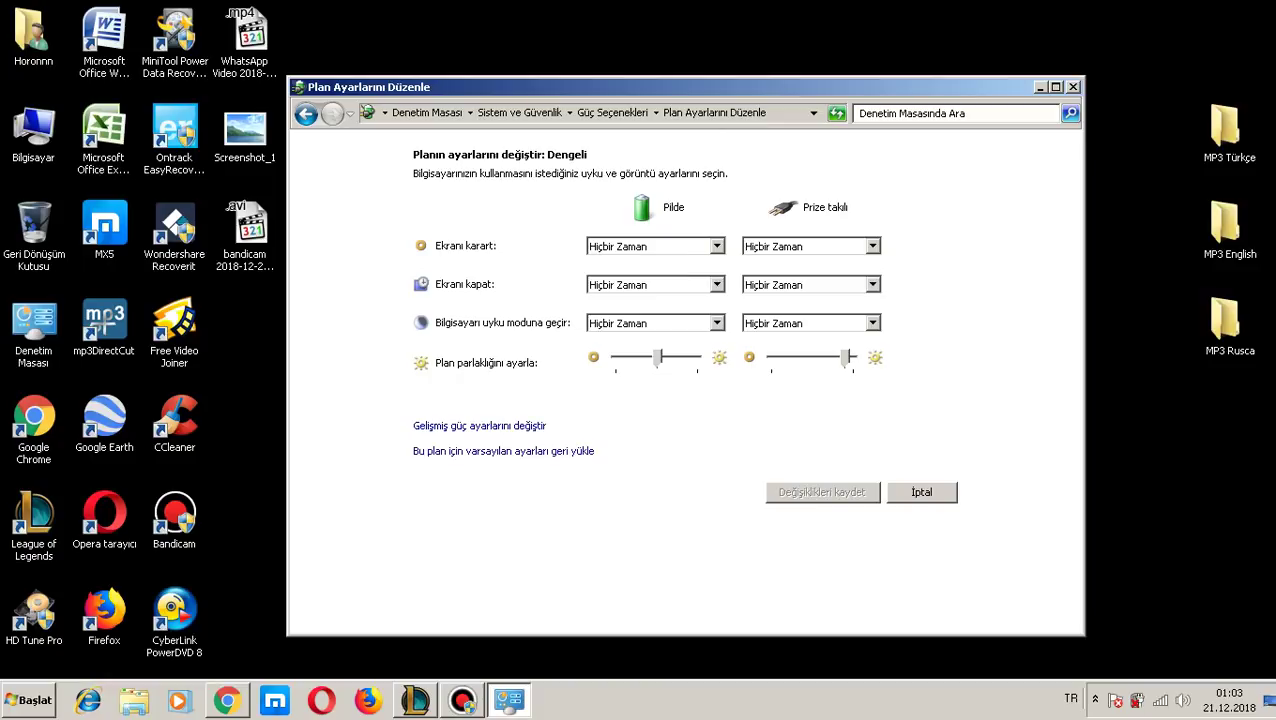
click(1072, 87)
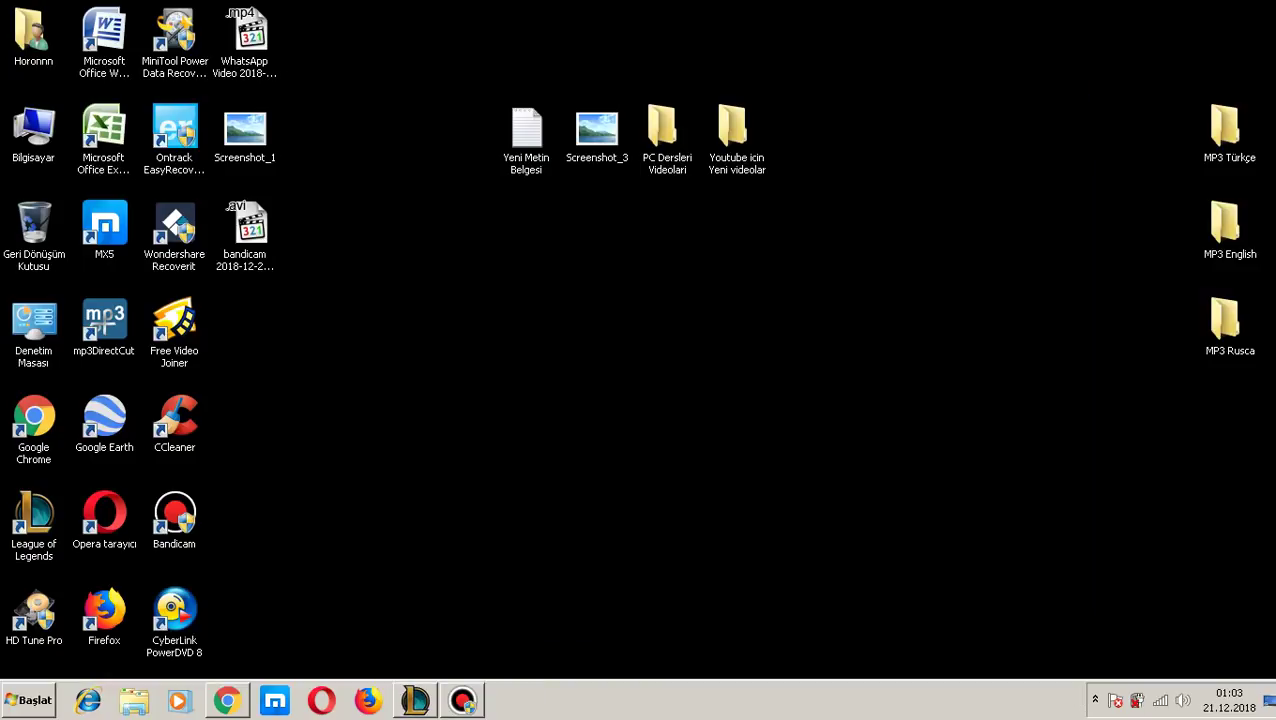
Move the Yeni Metin Belgesi, Screenshot_3, PC Dersleri Videolari and Youtube icin Yeni videolar icons up one row on the desktop, and deselect them.
drag(934, 368, 456, 44)
drag(662, 130, 662, 34)
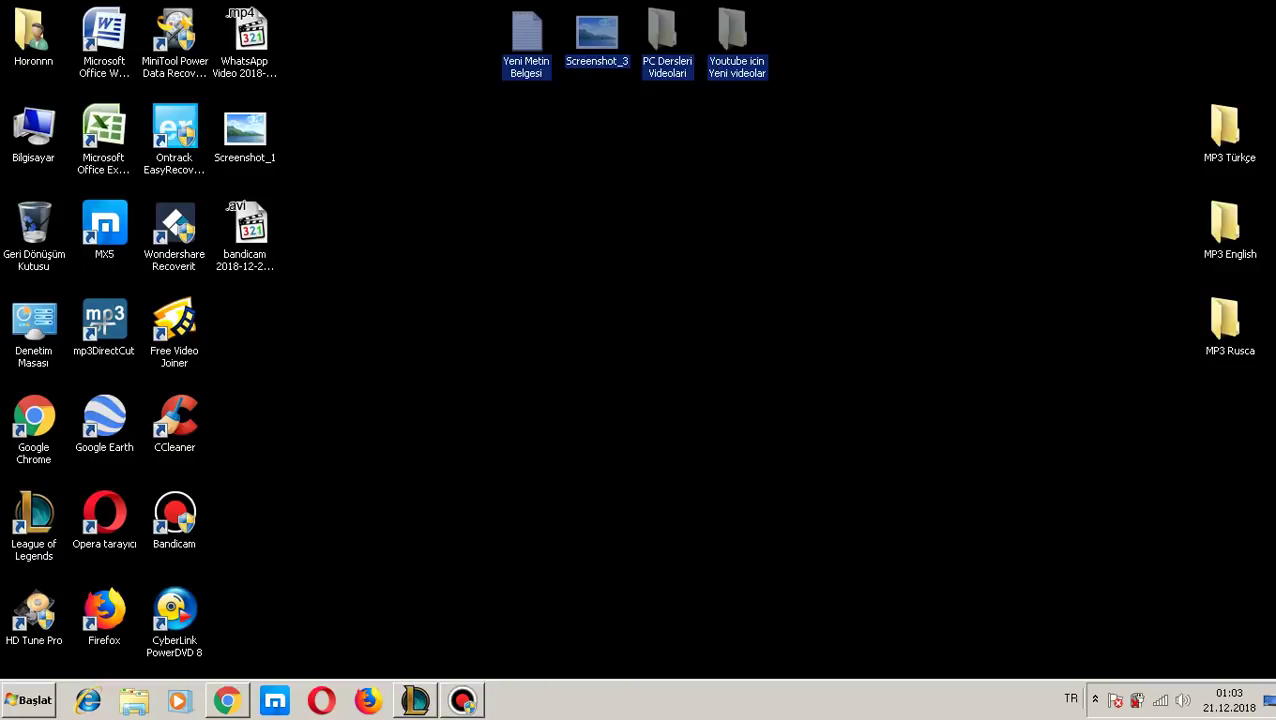
click(749, 390)
drag(739, 381, 759, 399)
drag(483, 411, 539, 429)
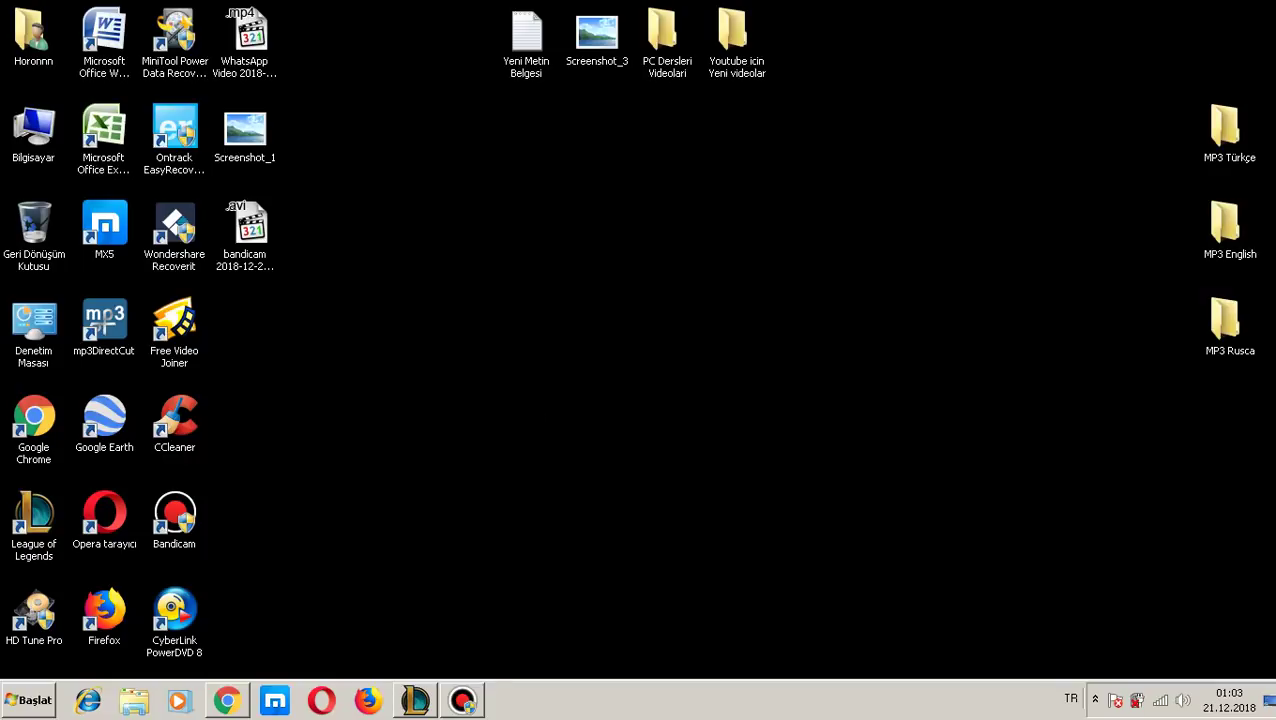
Bring up Bandicam, view the YouTube channel page in Chrome, and minimize the browser.
click(462, 700)
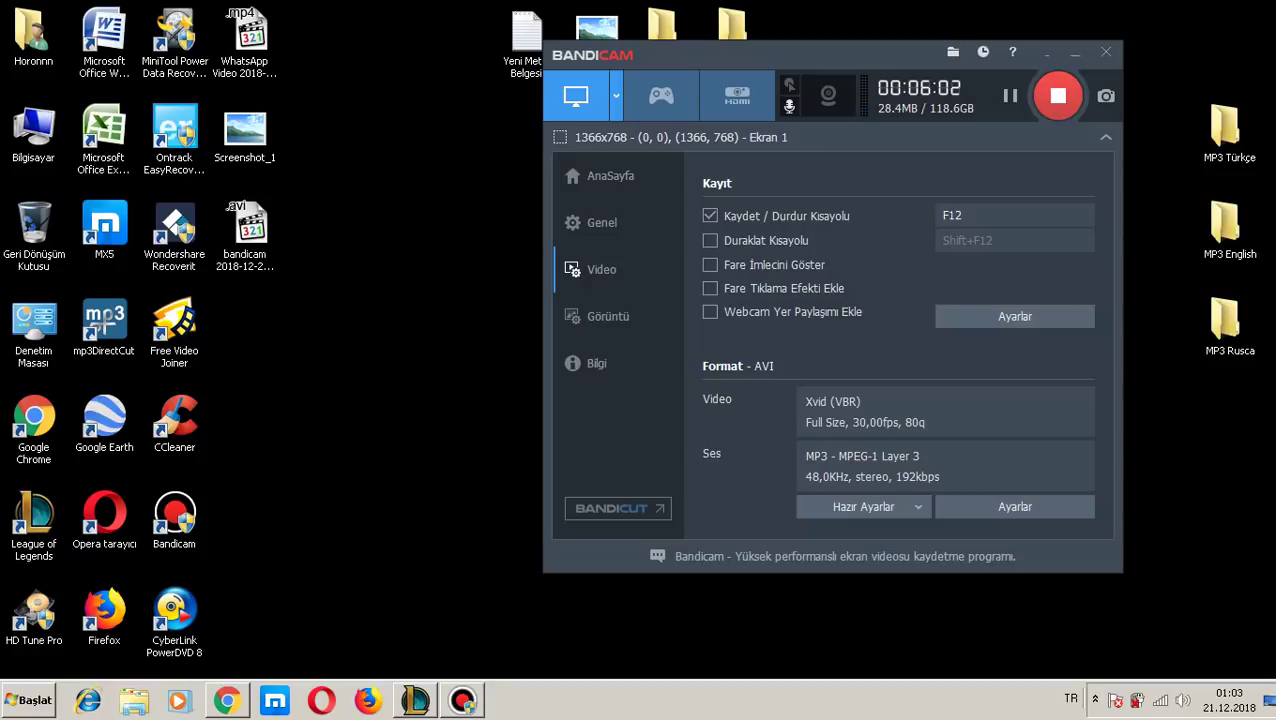
click(227, 700)
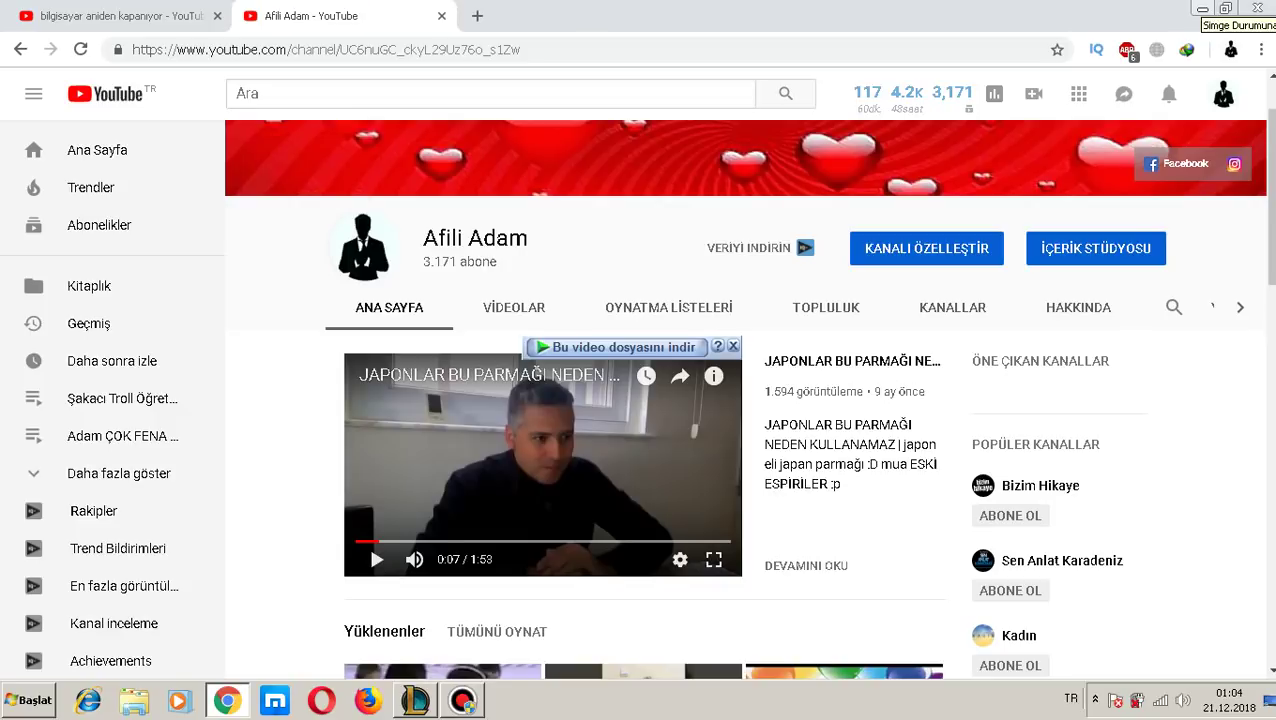
click(1202, 8)
Move the Bandicam window higher and closer to the desktop icons.
drag(832, 53, 738, 18)
mouse_move(656, 19)
mouse_down()
mouse_move(622, 9)
mouse_move(640, 19)
mouse_up()
drag(1121, 638, 633, 573)
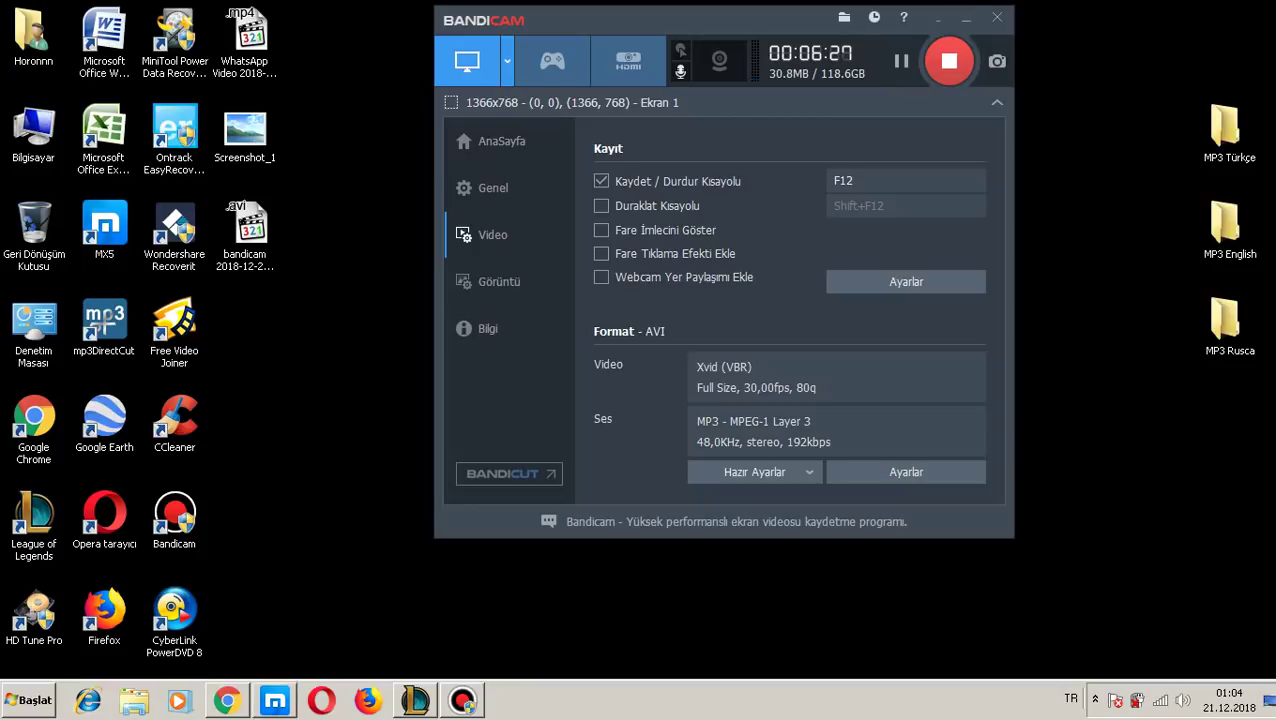
View the YouTube channel's home page in Chrome, bring up the League of Legends client, and switch to Bandicam.
click(227, 700)
scroll(640, 400, down, 1)
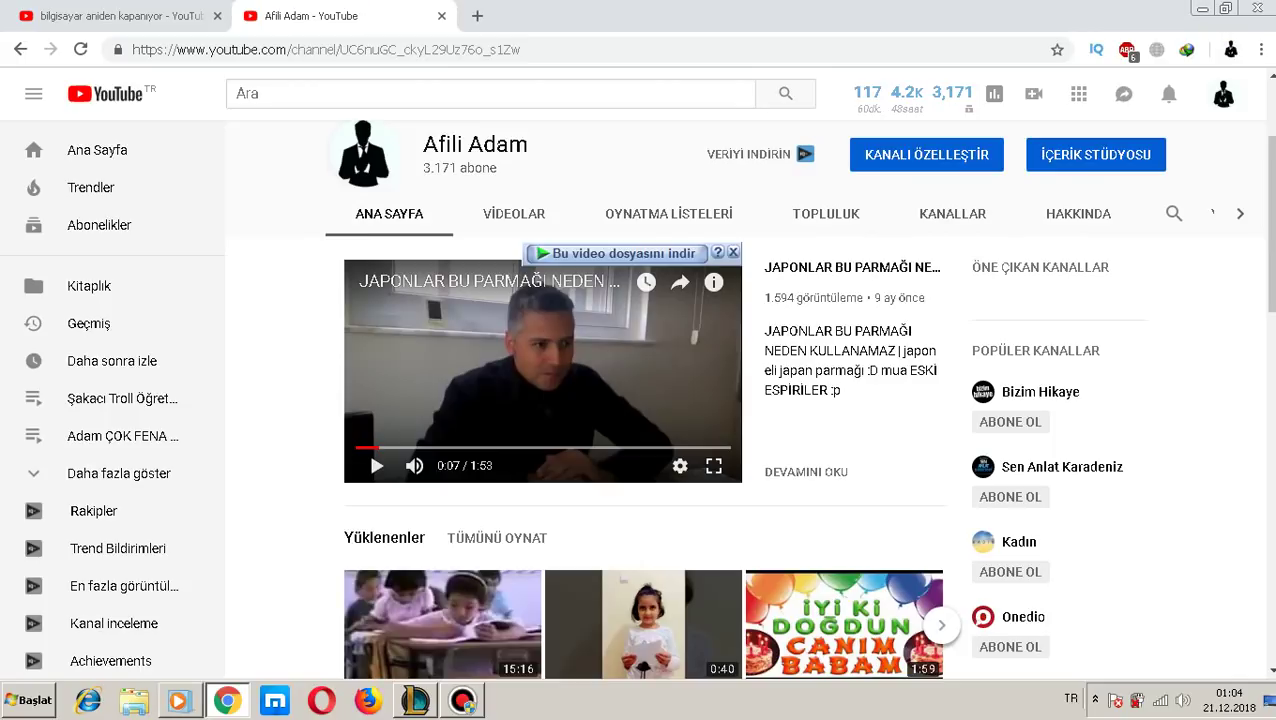
click(416, 700)
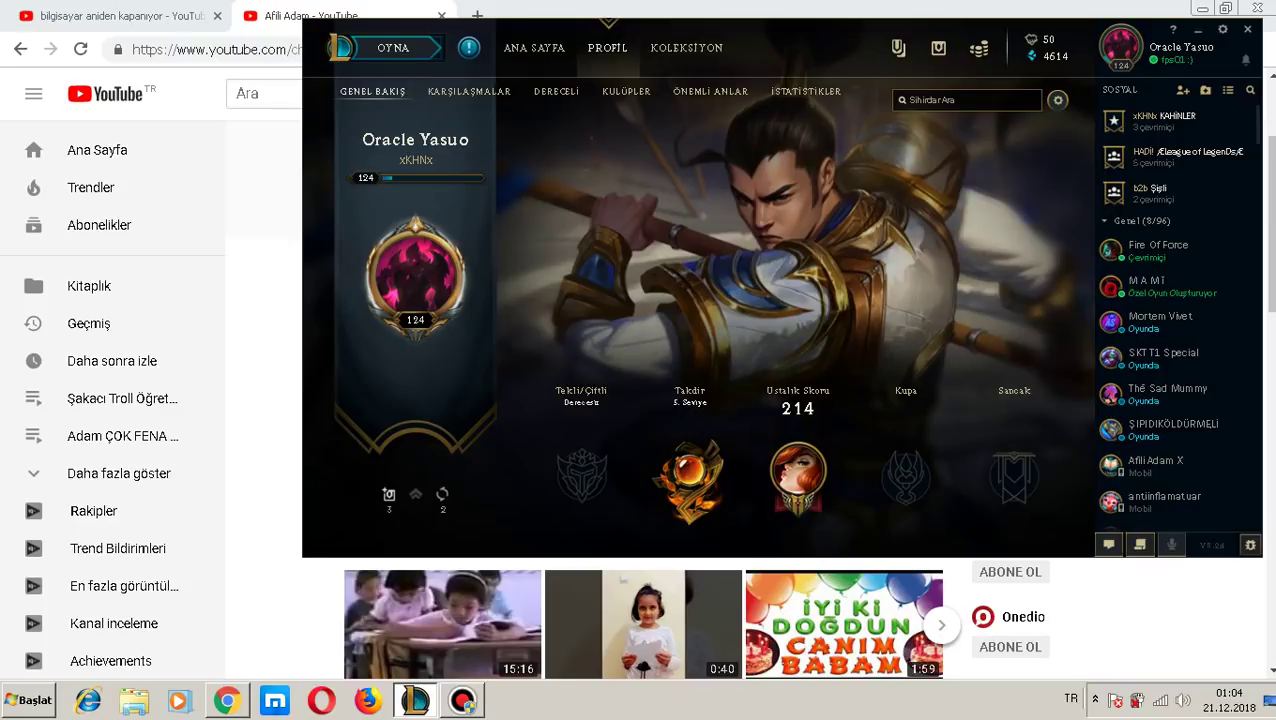
click(462, 700)
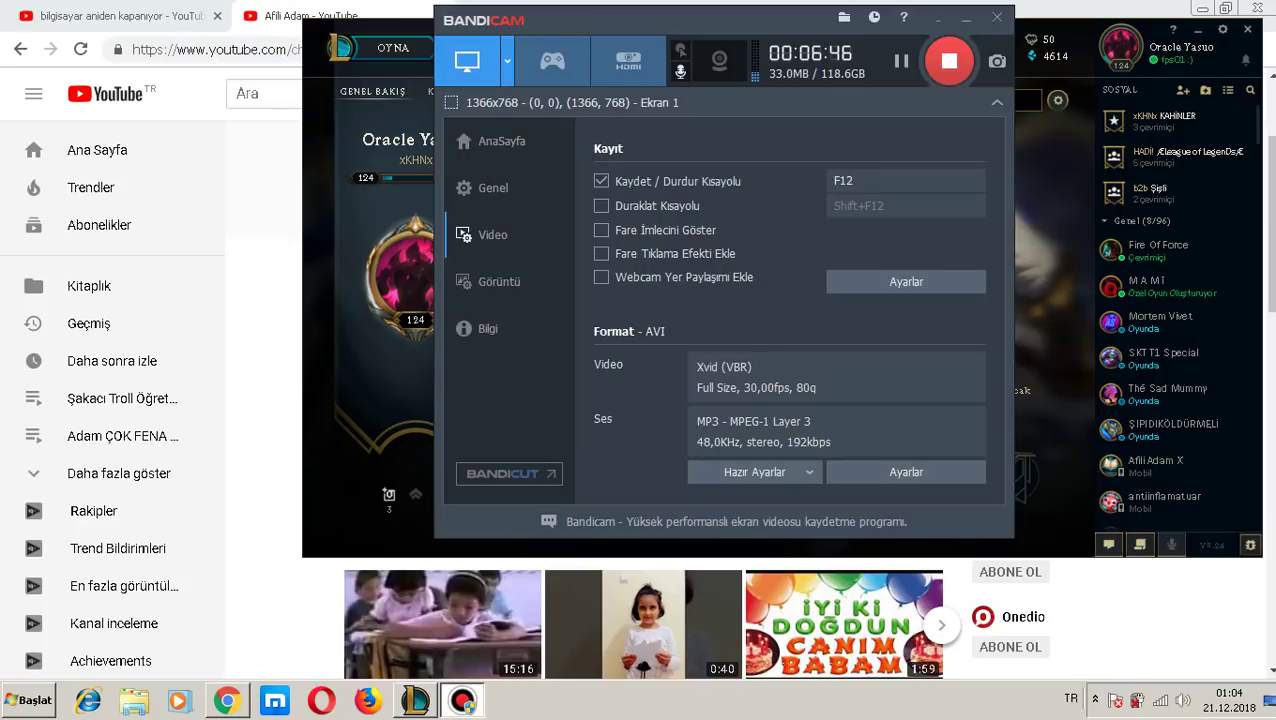